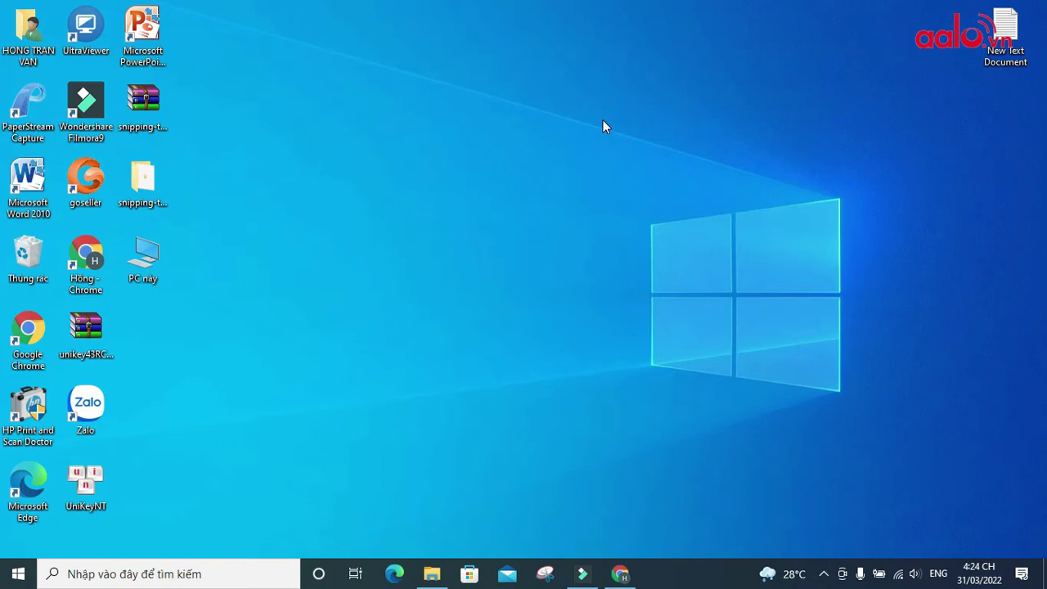
# Refresh the desktop three times from its right-click menu.
pyautogui.moveTo(602, 181); pyautogui.dragTo(733, 297)
pyautogui.rightClick(471, 108)
pyautogui.click(514, 155)
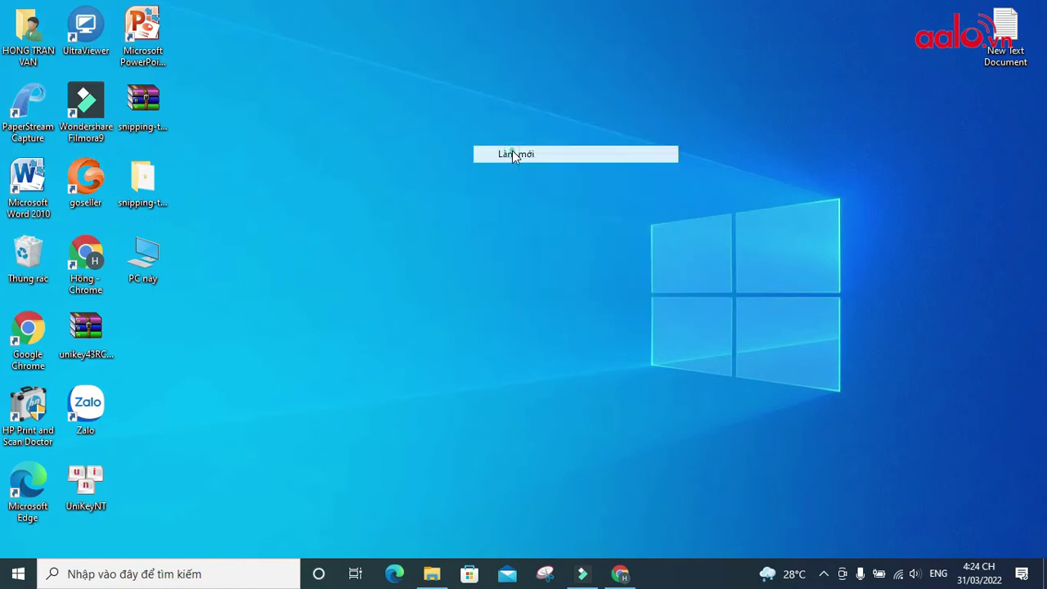
pyautogui.rightClick(469, 129)
pyautogui.click(514, 175)
pyautogui.rightClick(408, 90)
pyautogui.click(460, 134)
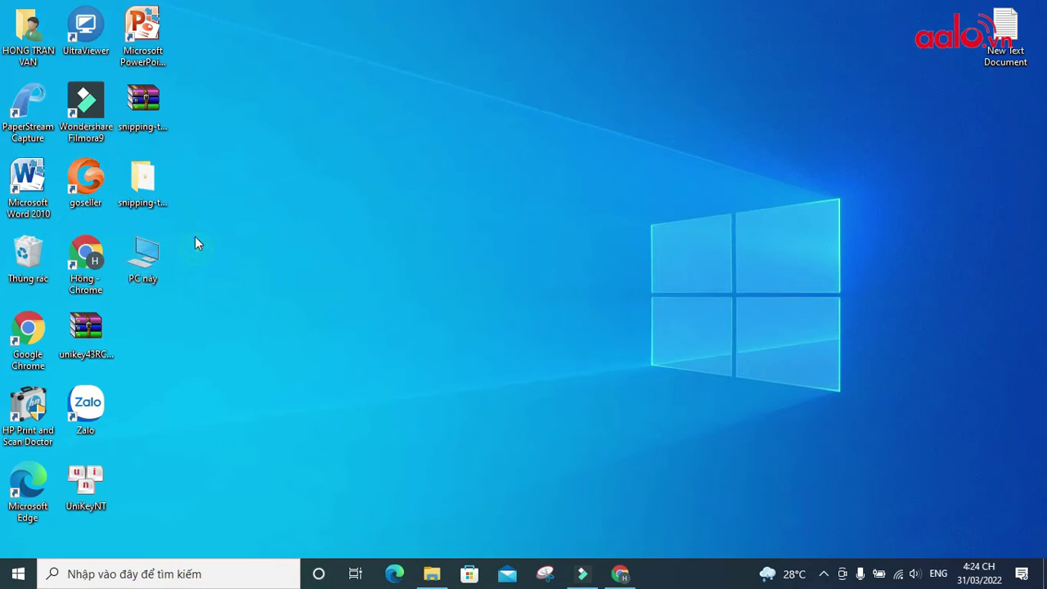
# Check This PC's system properties to confirm a 64-bit operating system, then close them.
pyautogui.rightClick(154, 254)
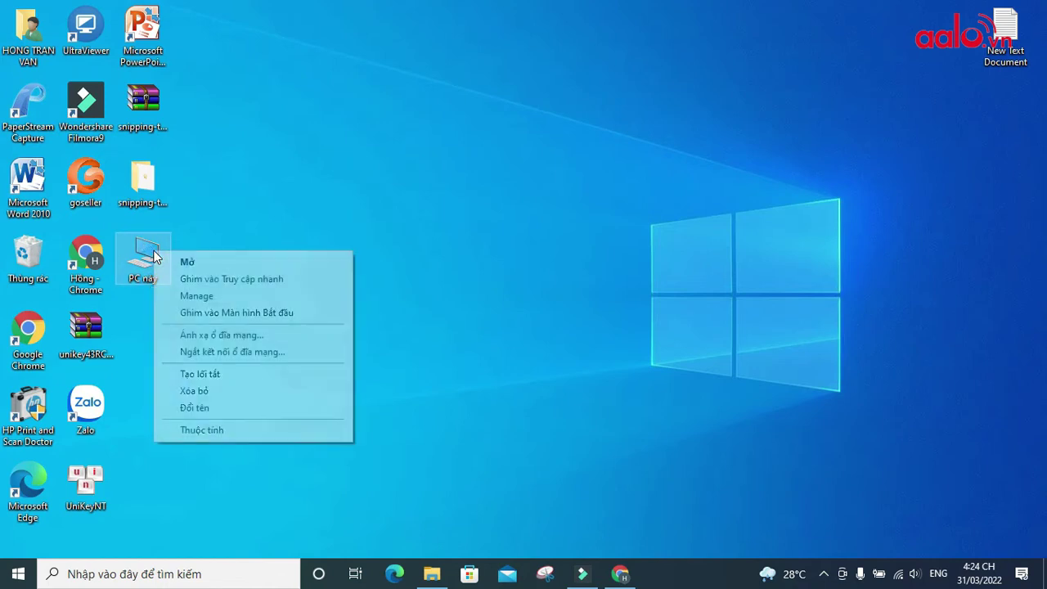
pyautogui.click(234, 432)
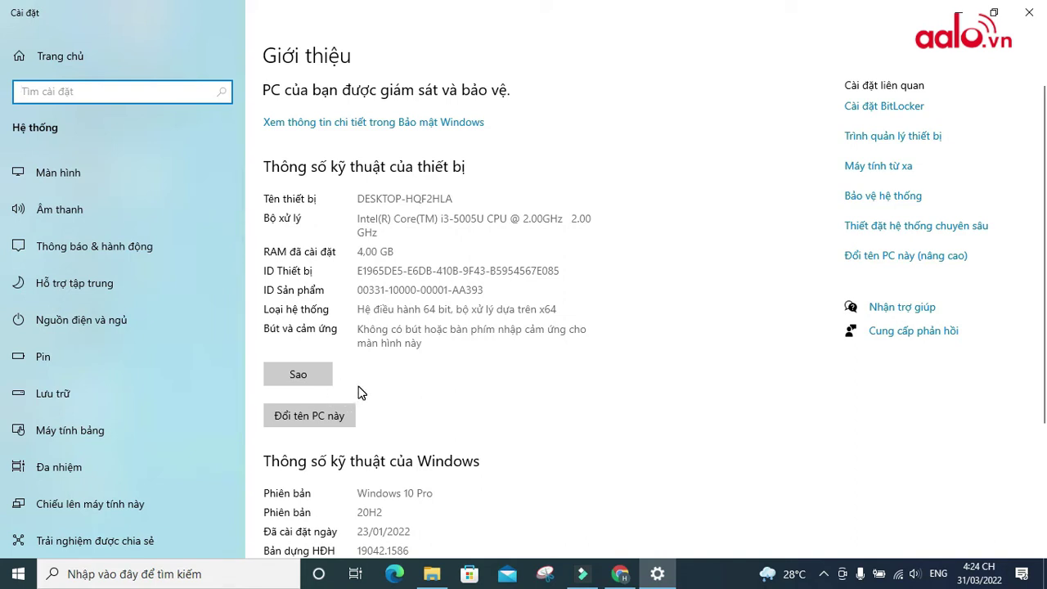
pyautogui.click(357, 308)
pyautogui.click(449, 309)
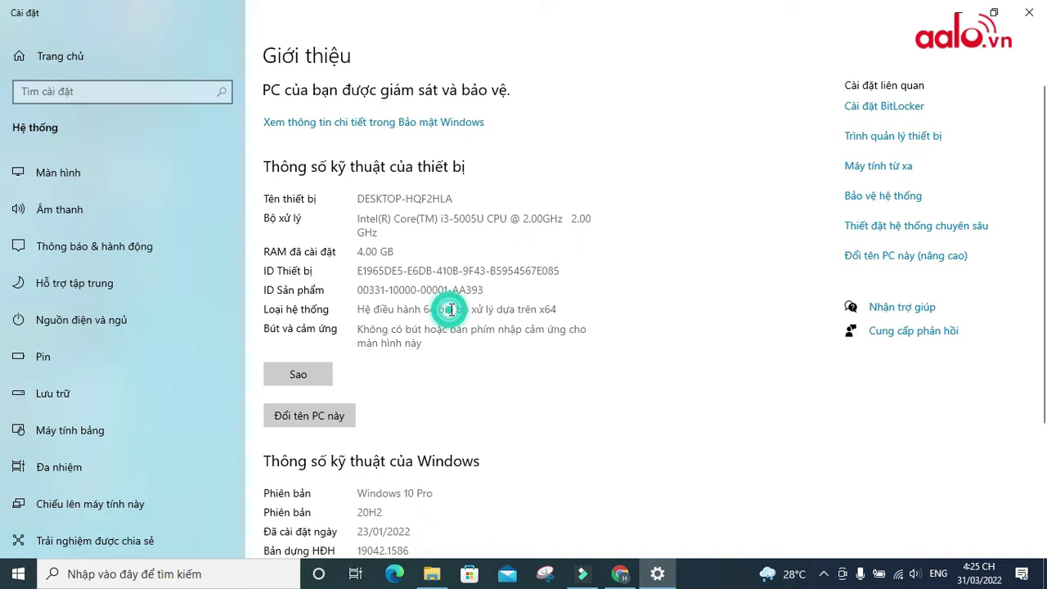
pyautogui.click(368, 300)
pyautogui.moveTo(362, 306); pyautogui.dragTo(451, 307)
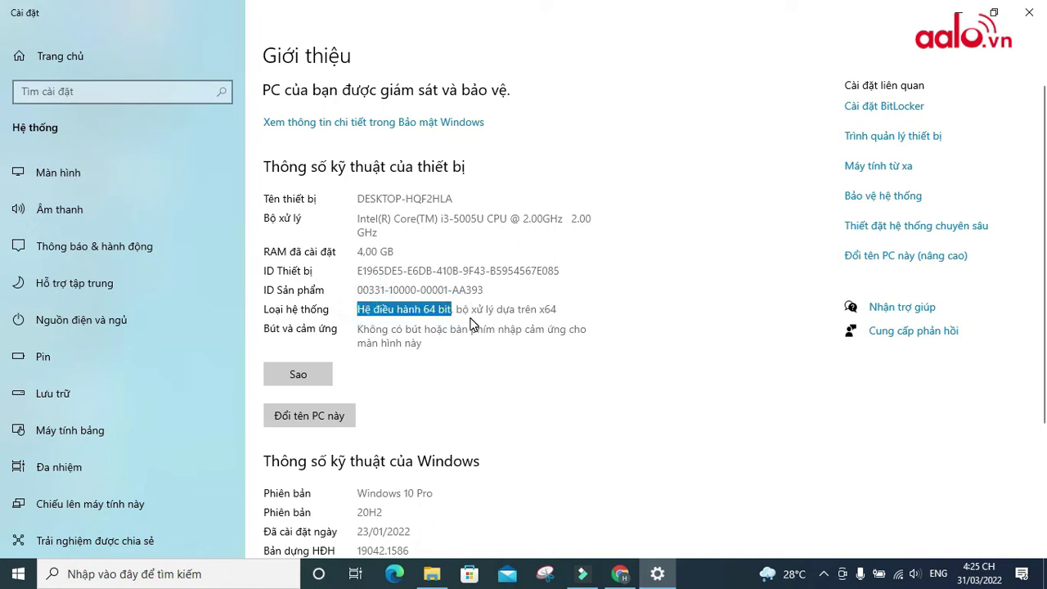
pyautogui.click(1029, 12)
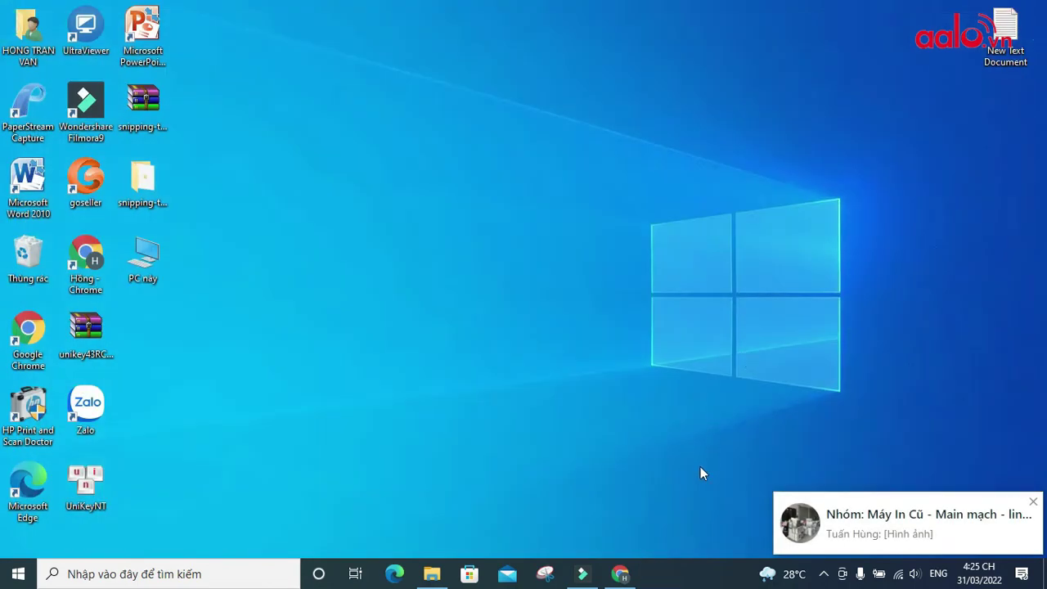
# In a fresh Chrome tab, search Google for 'driver mays in canong lbp 151dw 64bit'.
pyautogui.click(1032, 501)
pyautogui.click(620, 573)
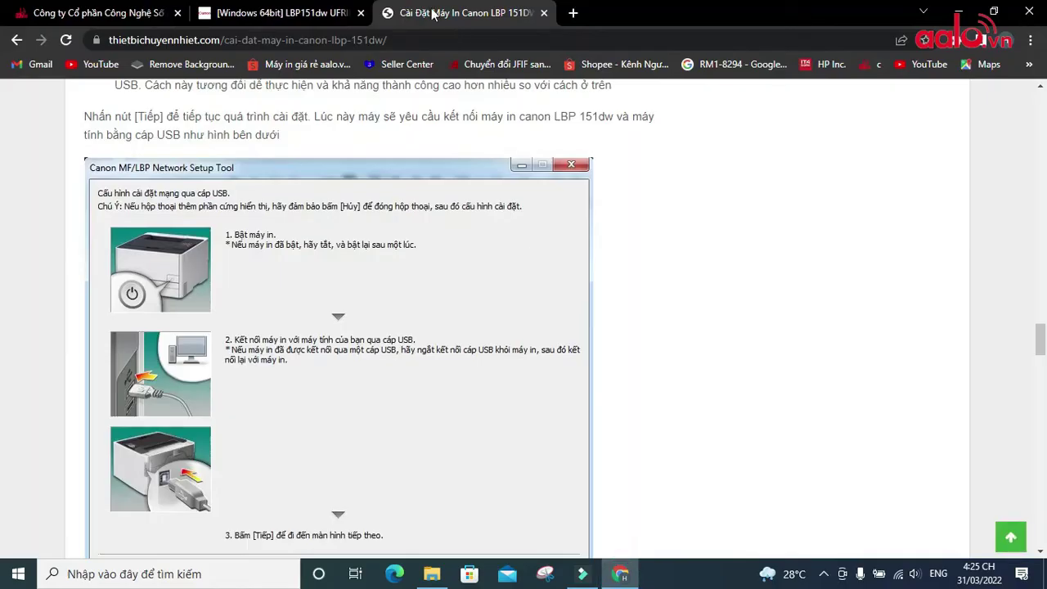
pyautogui.click(544, 13)
pyautogui.hotkey('ctrl', 't')
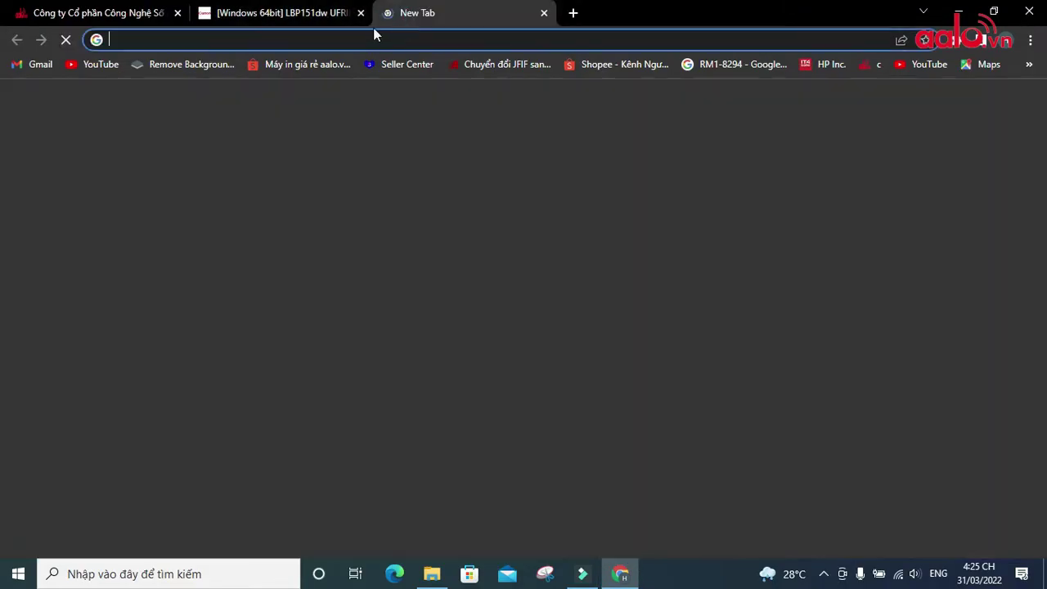
pyautogui.click(360, 13)
pyautogui.click(354, 36)
pyautogui.write('d')
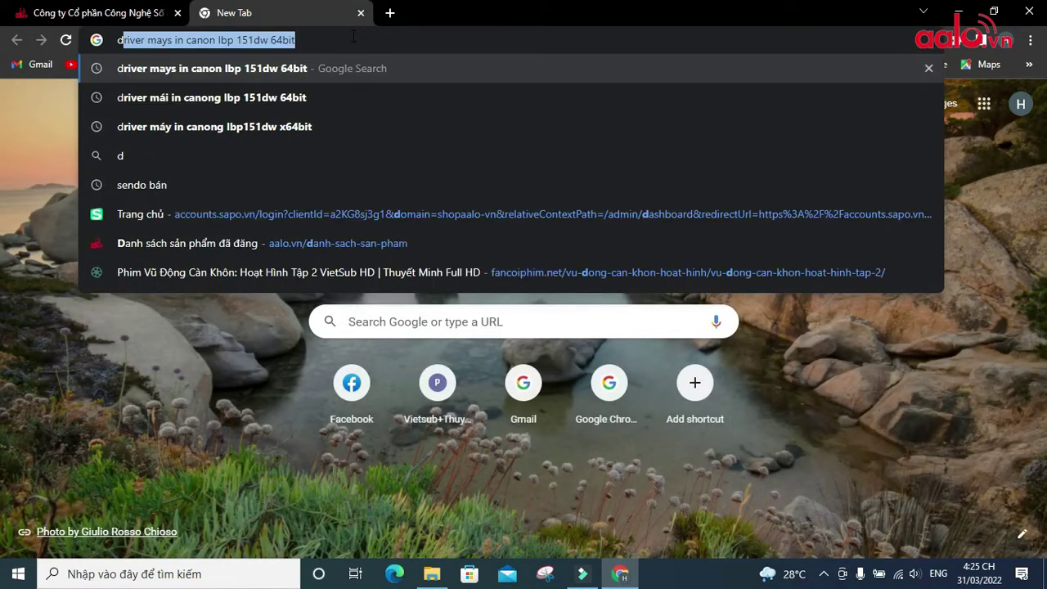
pyautogui.write('river mays in ')
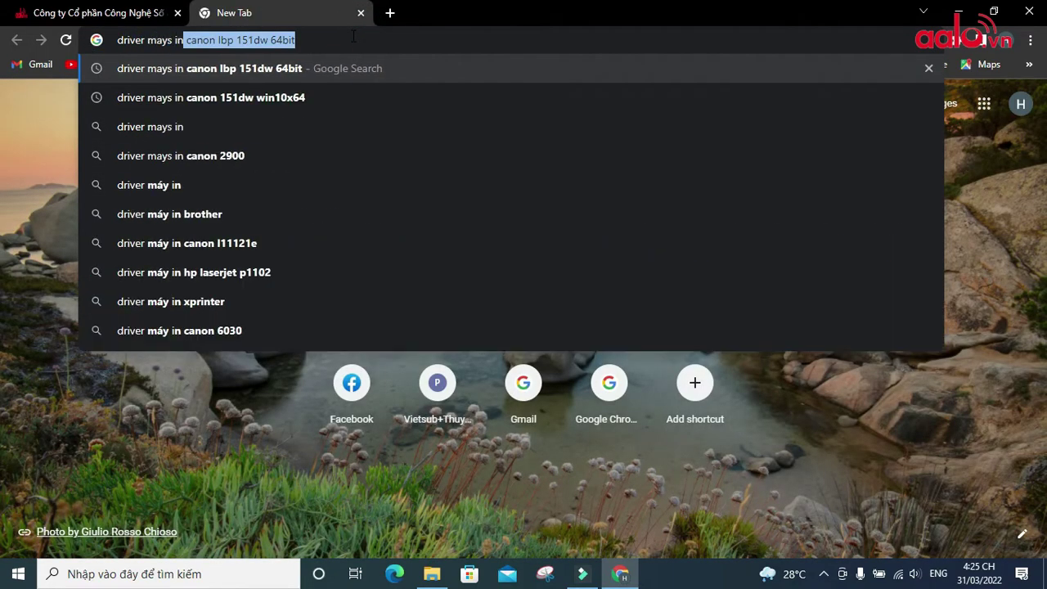
pyautogui.write('canong lb')
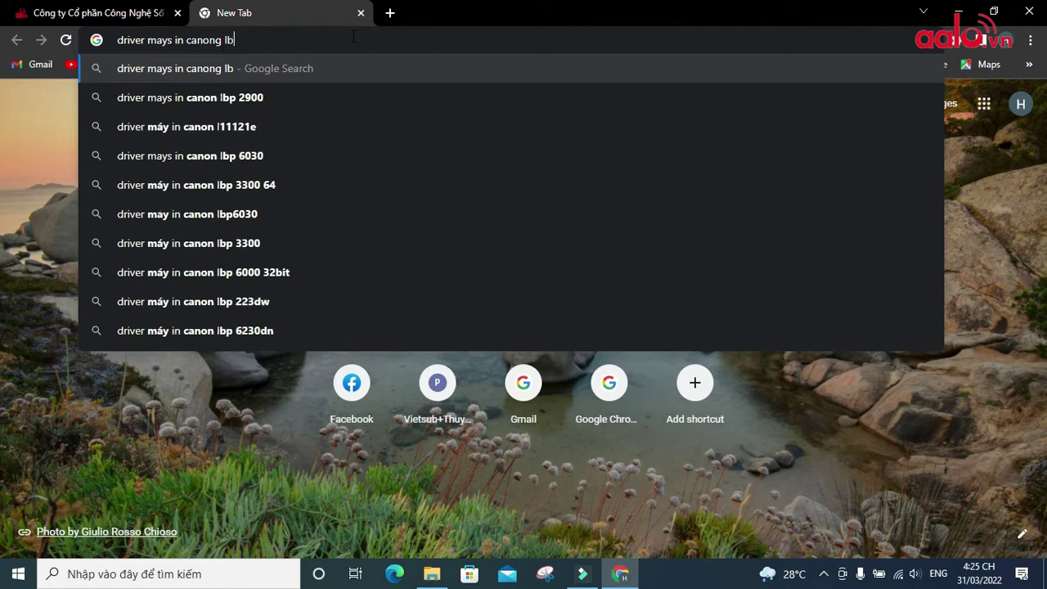
pyautogui.write('p 151dw')
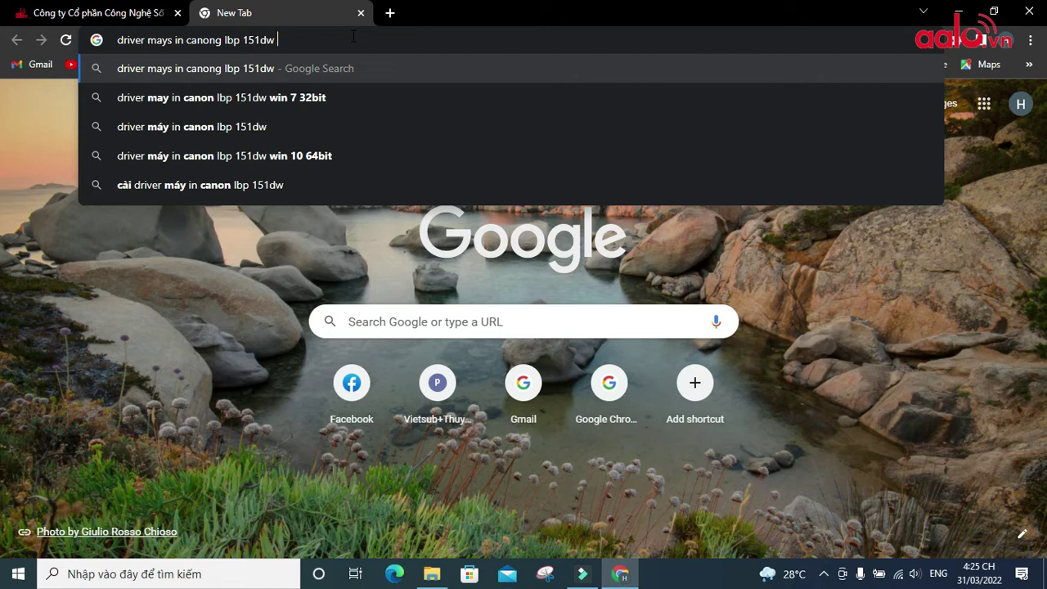
pyautogui.write('64bit')
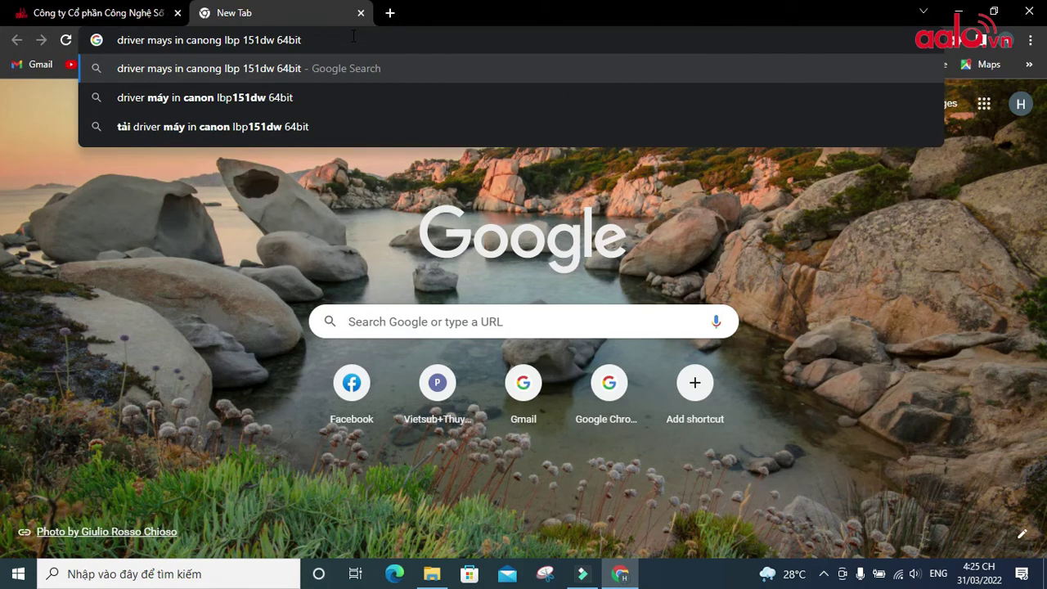
pyautogui.press('Return')
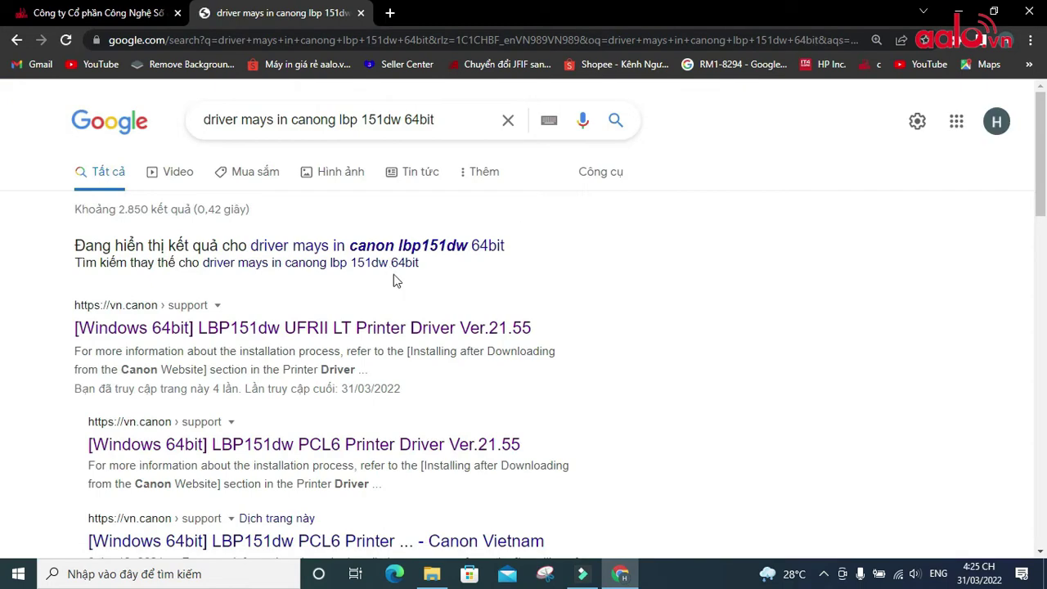
# Open the first vn.canon result for the [Windows 64bit] LBP151dw UFRII LT Printer Driver Ver.21.55.
pyautogui.scroll(-2, 393, 281)
pyautogui.scroll(-1, 97, 186)
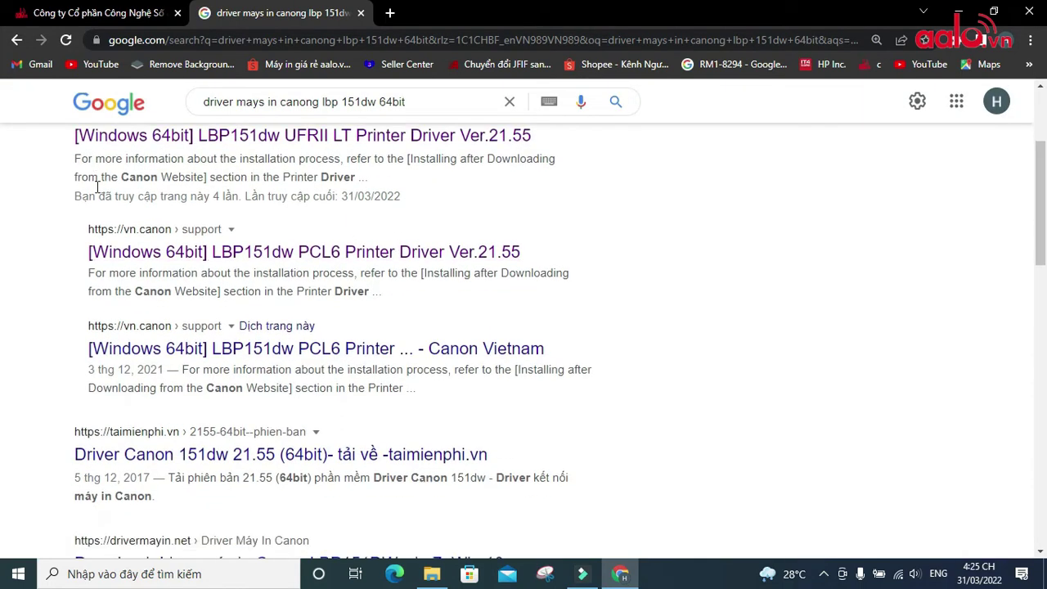
pyautogui.scroll(-1, 97, 187)
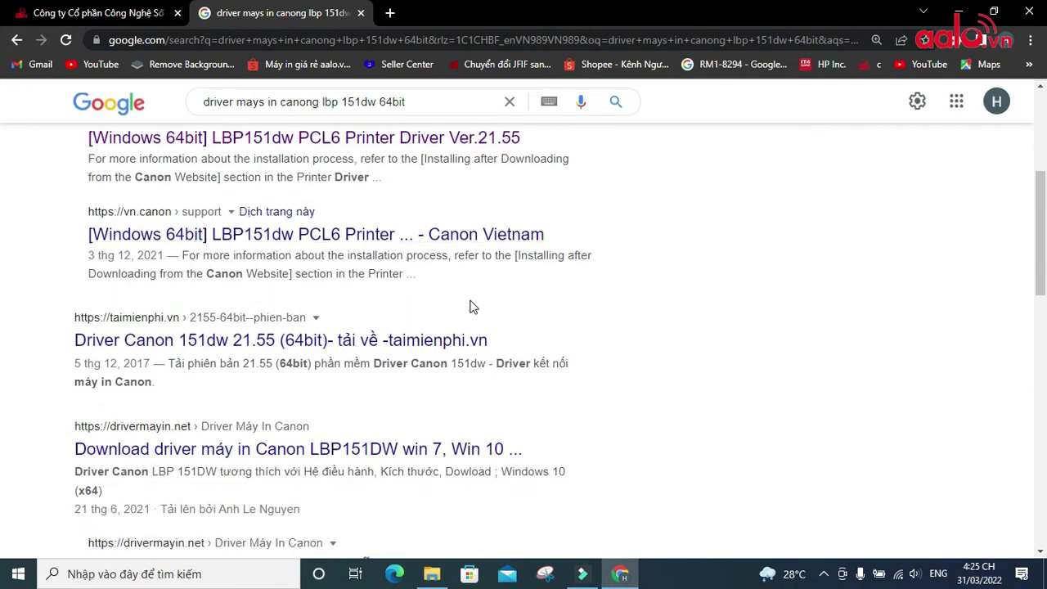
pyautogui.scroll(2, 483, 317)
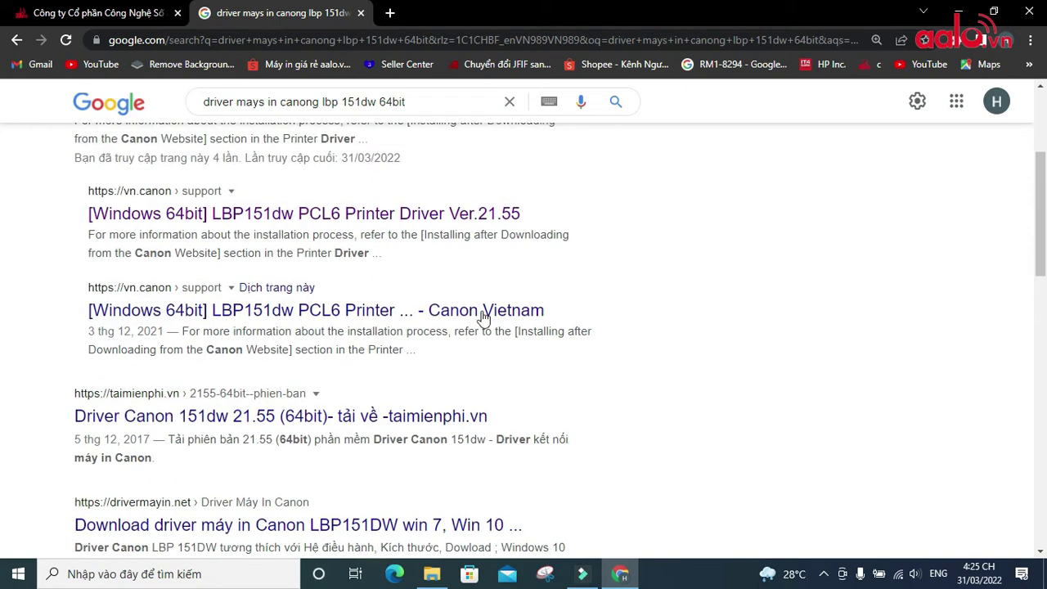
pyautogui.scroll(1, 524, 296)
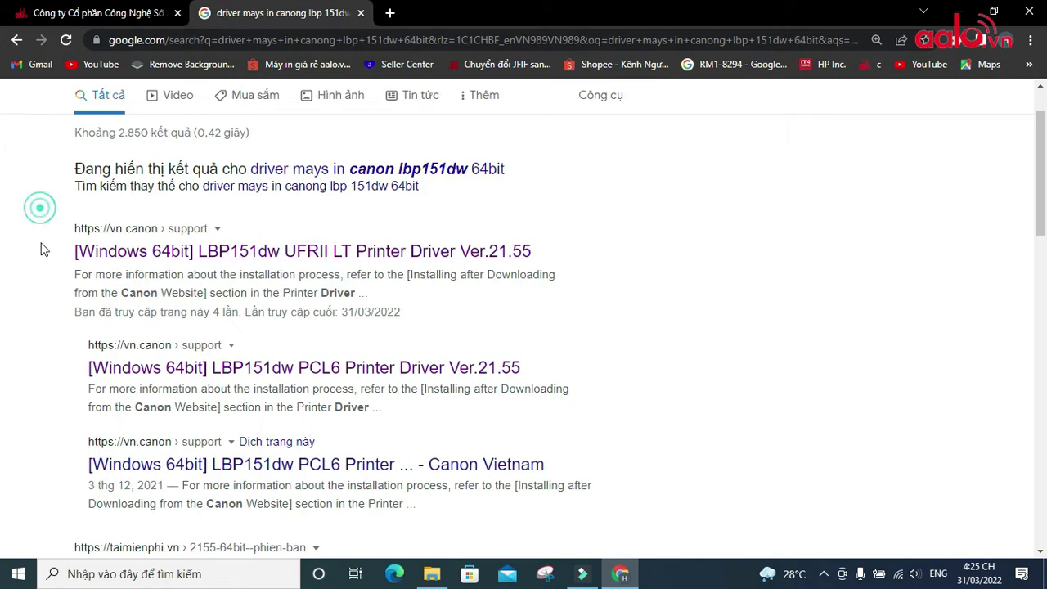
pyautogui.moveTo(43, 249); pyautogui.dragTo(47, 273)
pyautogui.click(771, 278)
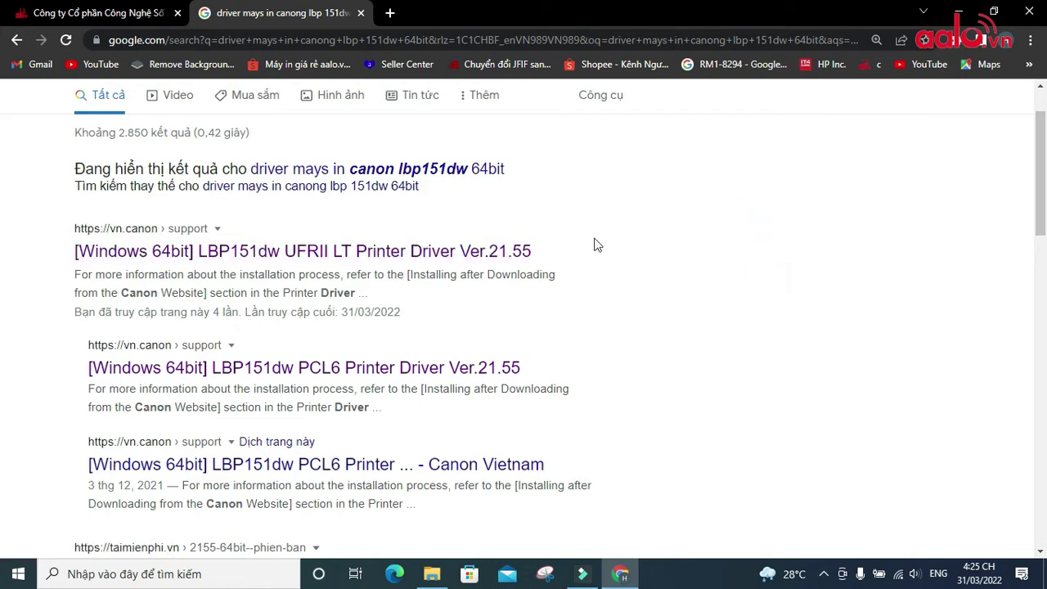
pyautogui.click(237, 255)
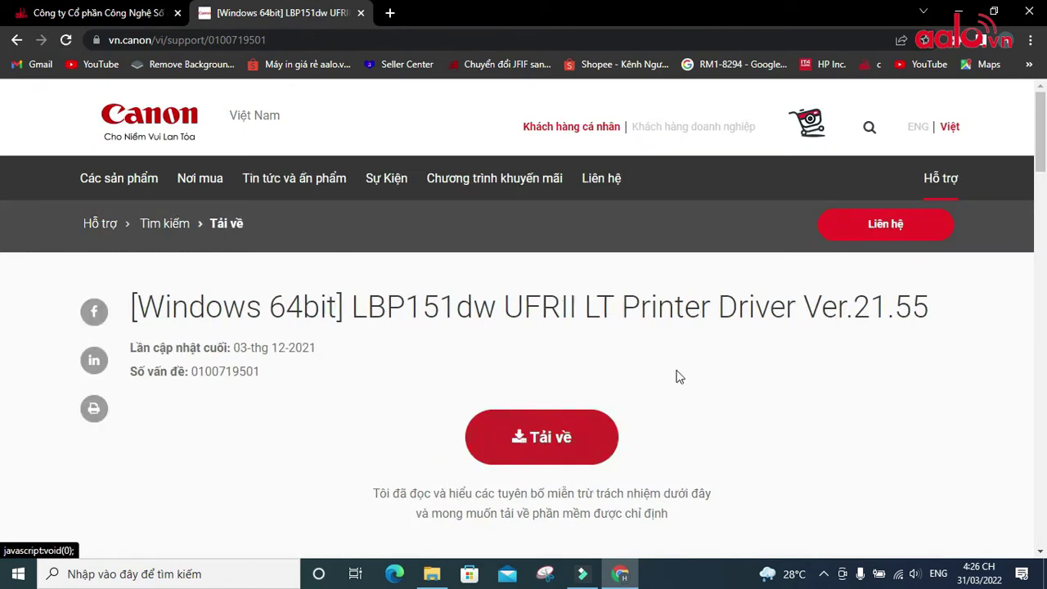
# Download the LBP151dw UFRII LT driver, accepting the software licence agreement.
pyautogui.scroll(-1, 603, 428)
pyautogui.click(558, 370)
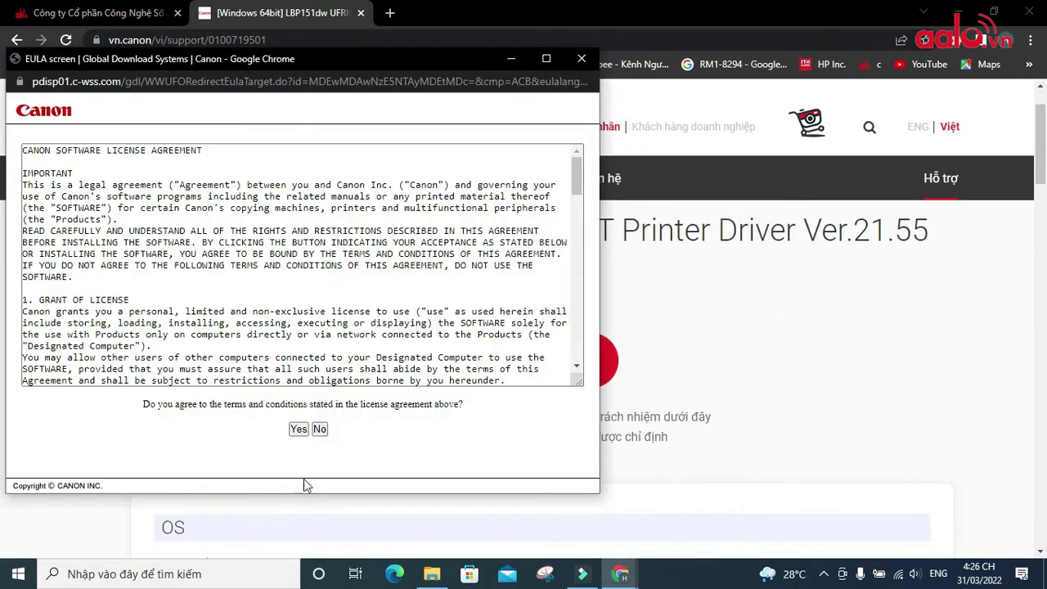
pyautogui.click(297, 429)
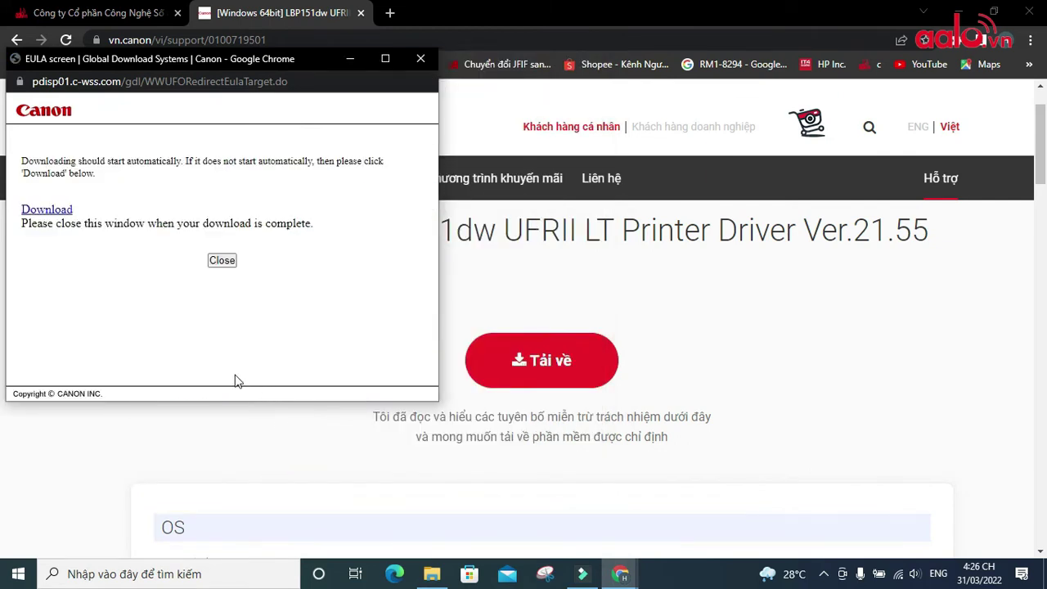
pyautogui.click(48, 210)
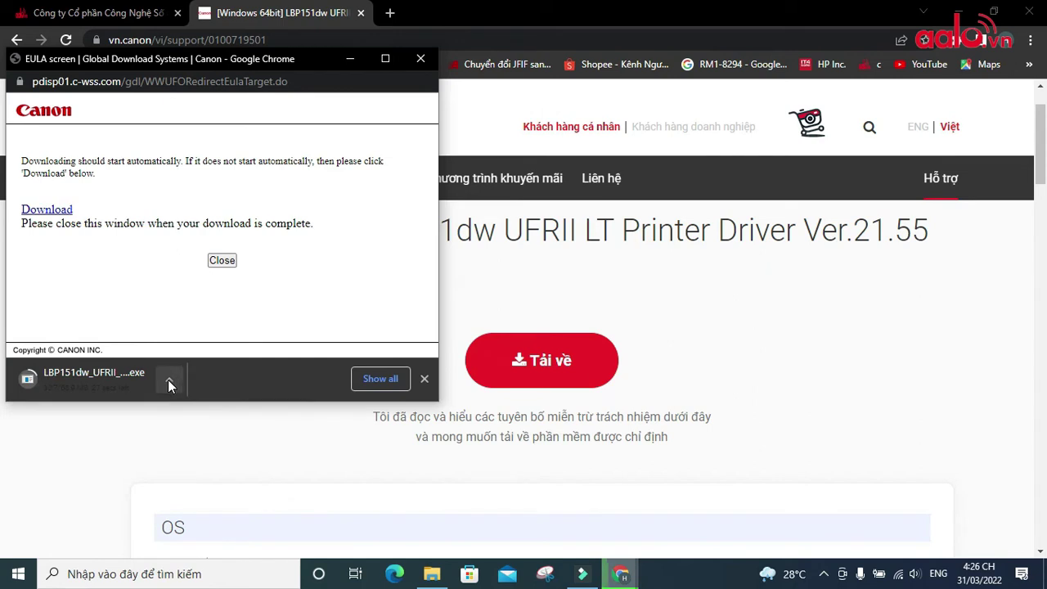
# Cancel the duplicate download, close the licence popup and minimise Chrome.
pyautogui.click(169, 380)
pyautogui.click(195, 496)
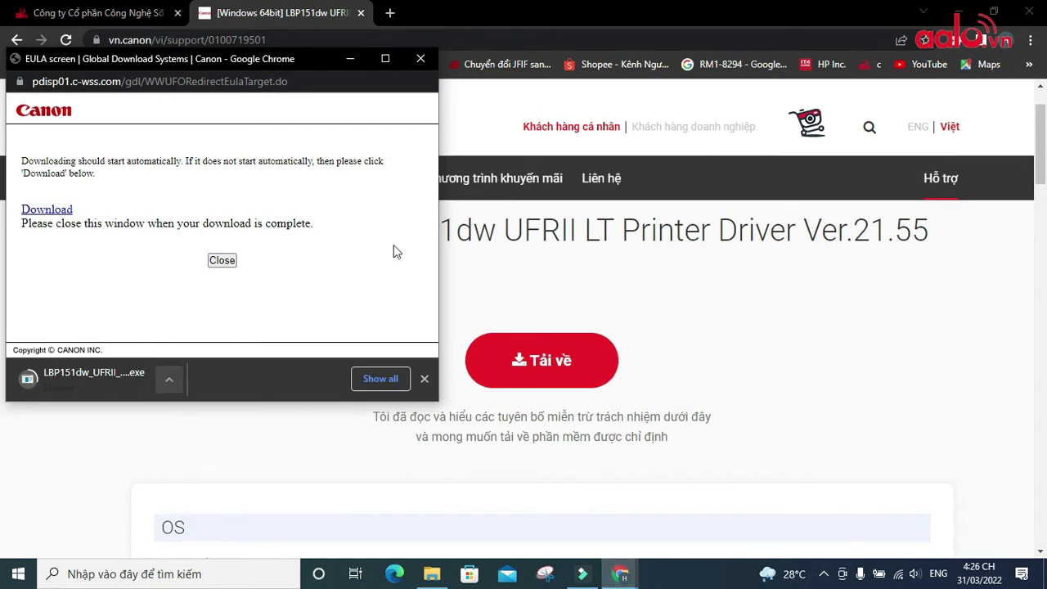
pyautogui.click(420, 59)
pyautogui.click(957, 9)
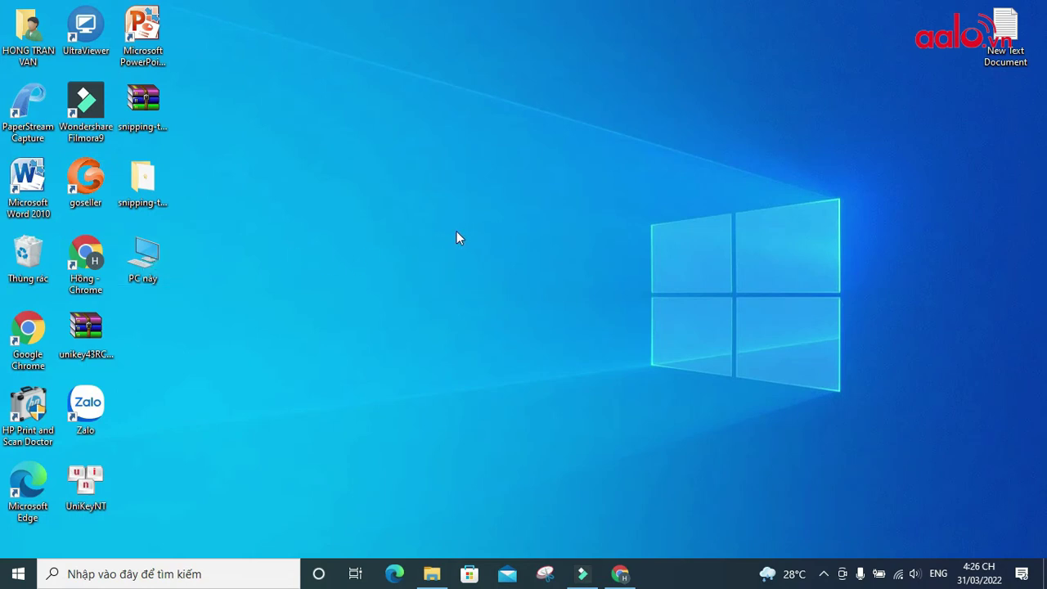
# Drag LBP151dw_UFRII_Driver_V2155_WP_EN (1) from Downloads to the desktop centre, closing Explorer.
pyautogui.doubleClick(152, 253)
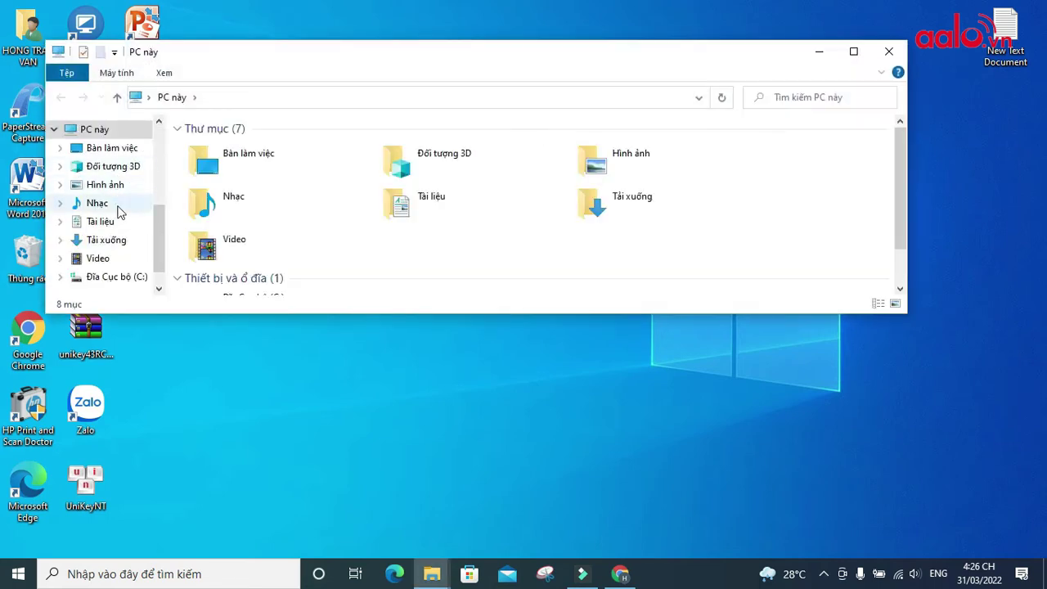
pyautogui.click(122, 240)
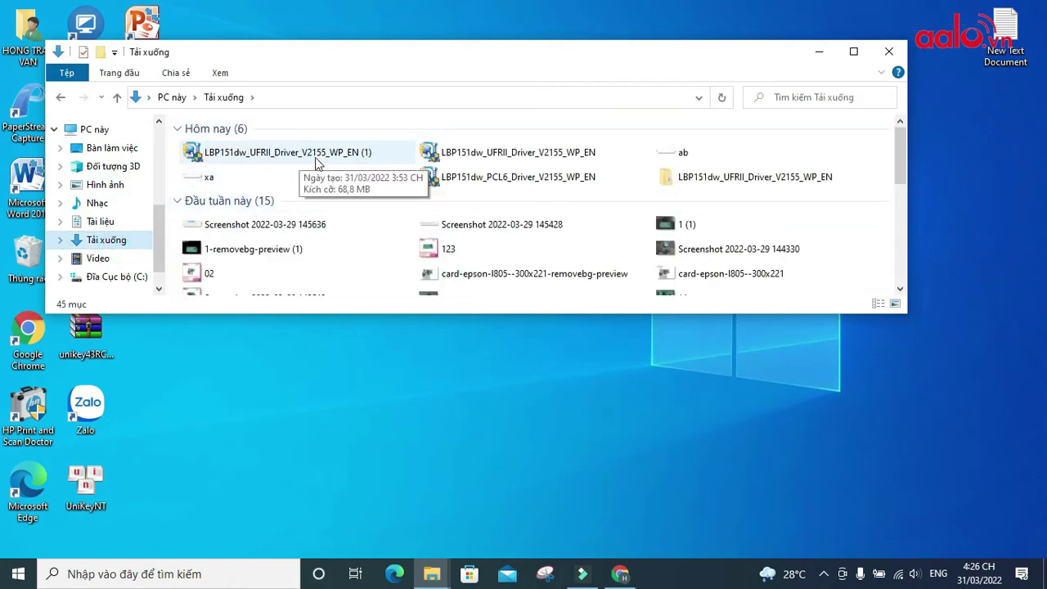
pyautogui.click(316, 162)
pyautogui.moveTo(316, 162); pyautogui.dragTo(402, 35)
pyautogui.click(889, 51)
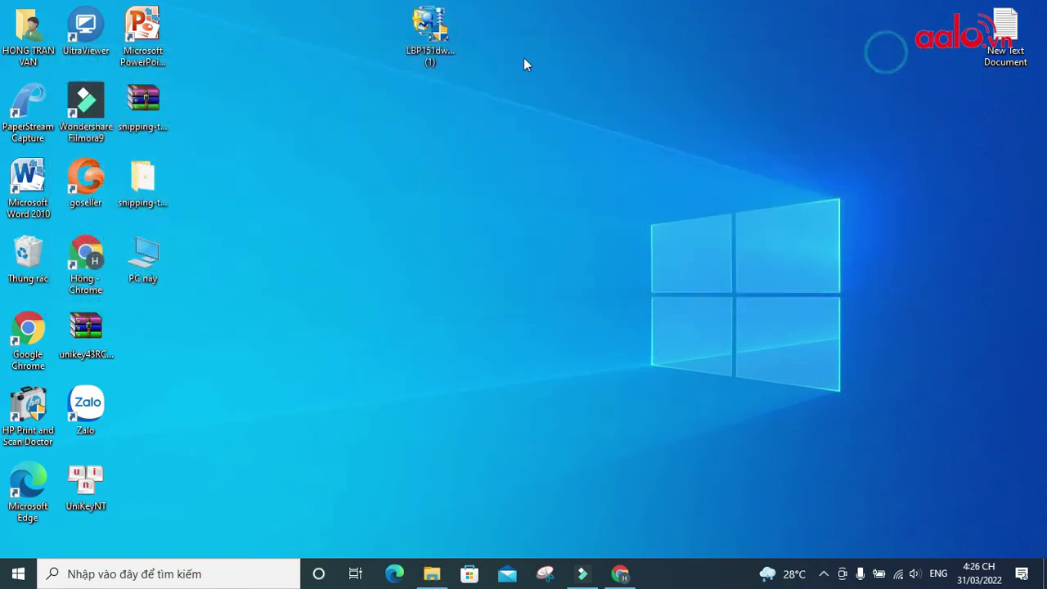
pyautogui.moveTo(444, 62); pyautogui.dragTo(472, 157)
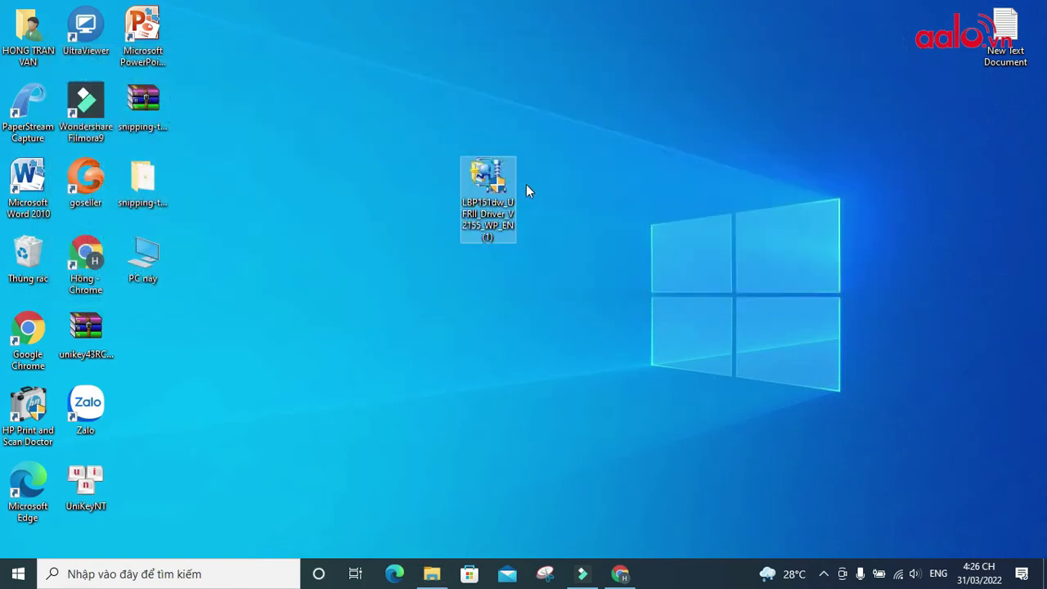
pyautogui.click(564, 174)
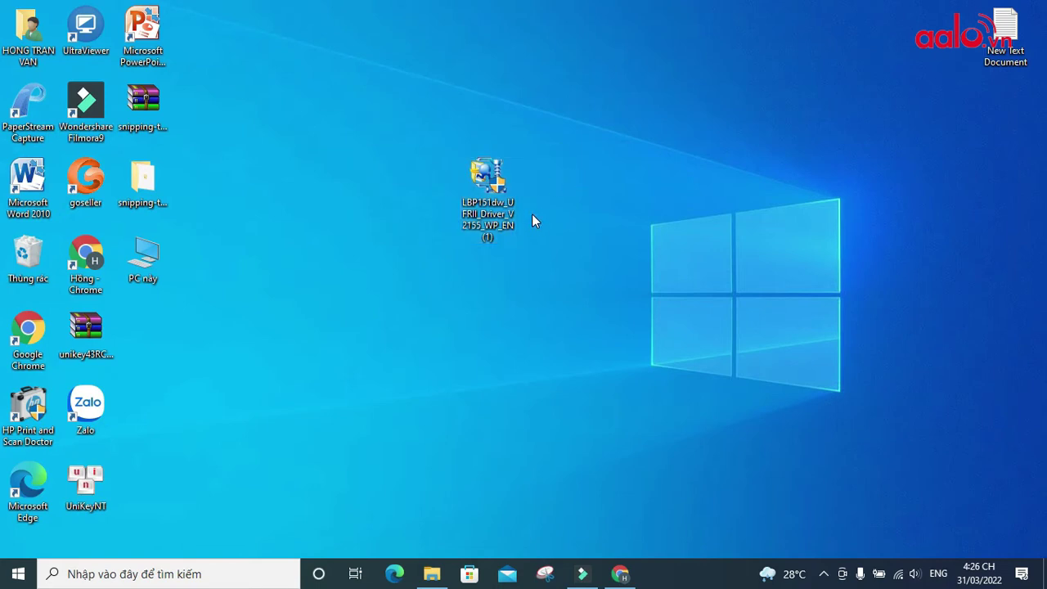
pyautogui.click(1036, 501)
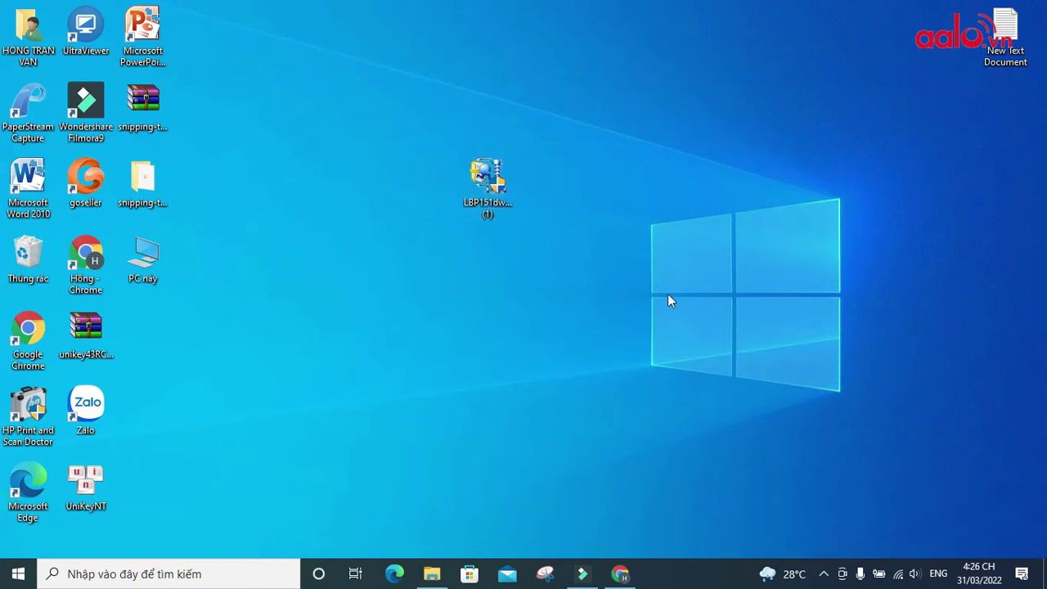
pyautogui.click(482, 184)
# Extract the package to LBP151dw_UFRII_Driver_V2155_WP_EN (1)\, place the folder beside it and open it.
pyautogui.rightClick(482, 188)
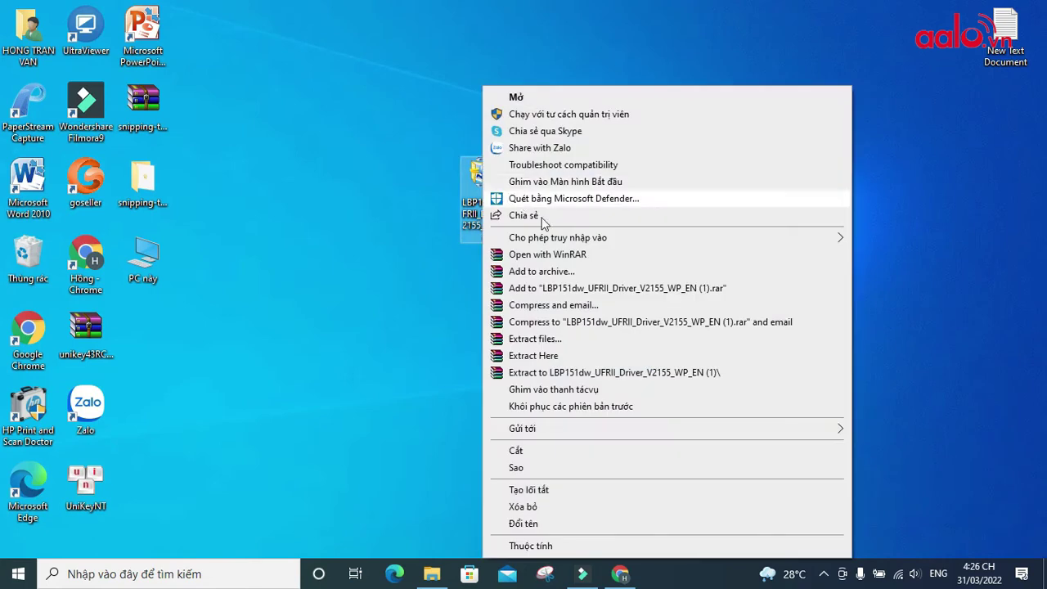
pyautogui.click(584, 372)
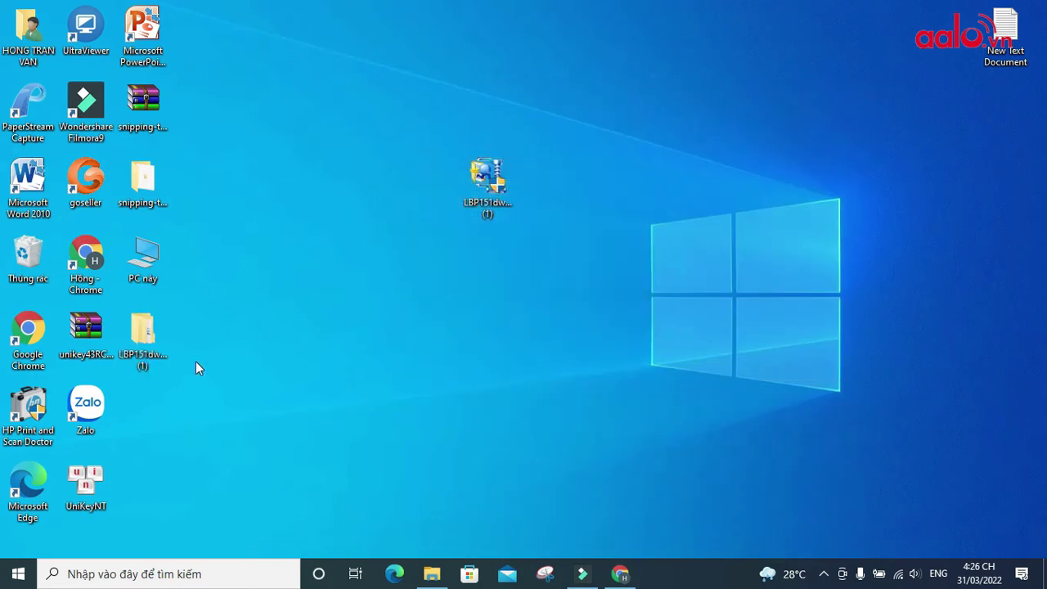
pyautogui.moveTo(248, 302); pyautogui.dragTo(124, 383)
pyautogui.moveTo(154, 339); pyautogui.dragTo(612, 197)
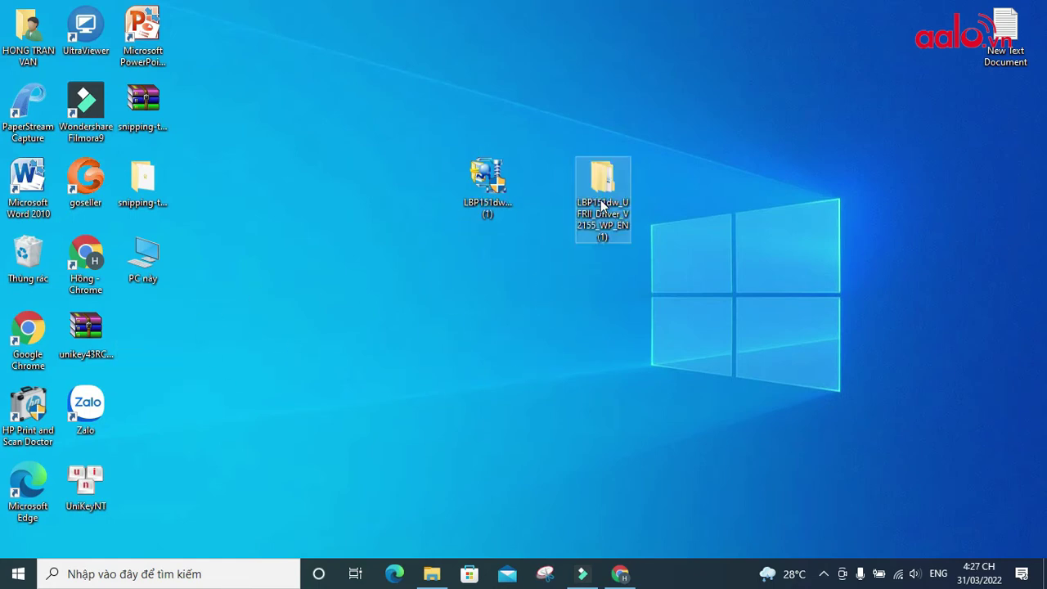
pyautogui.doubleClick(603, 192)
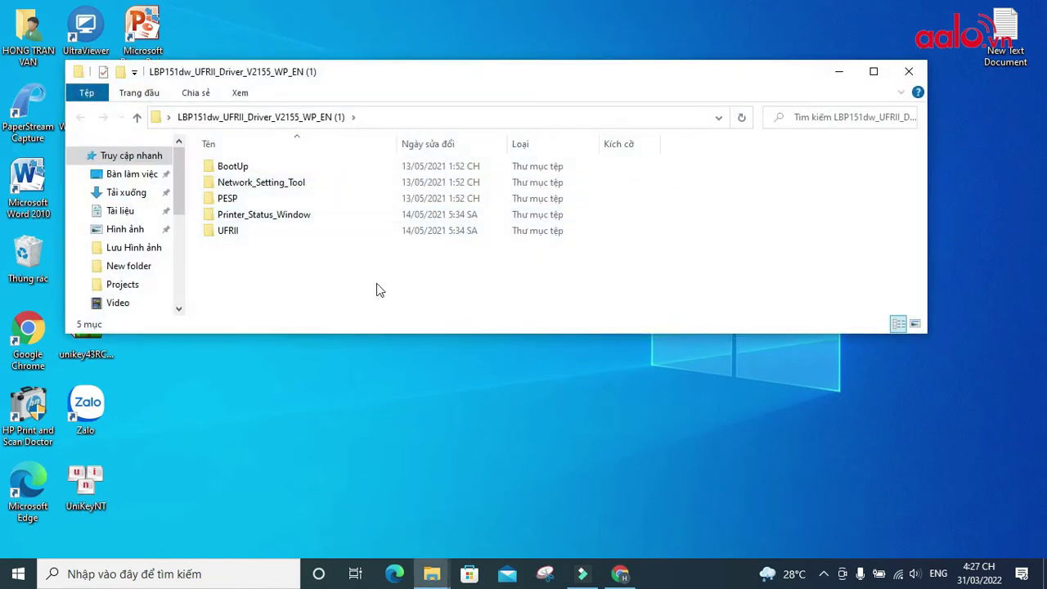
pyautogui.moveTo(262, 269); pyautogui.dragTo(300, 163)
pyautogui.click(363, 279)
# Open the Network_Setting_Tool folder inside the extracted driver package.
pyautogui.click(262, 188)
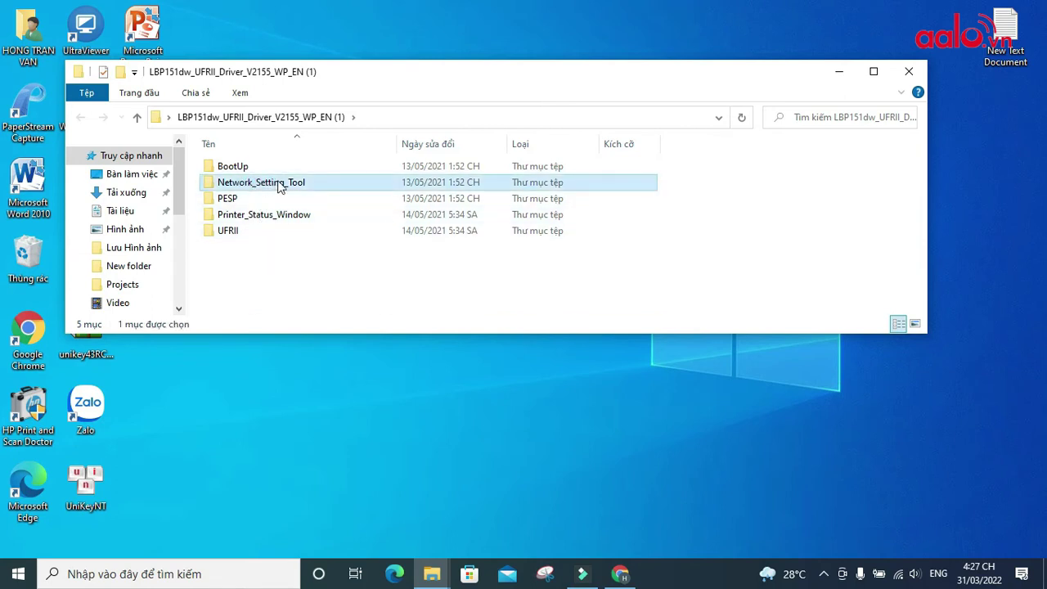
pyautogui.click(248, 232)
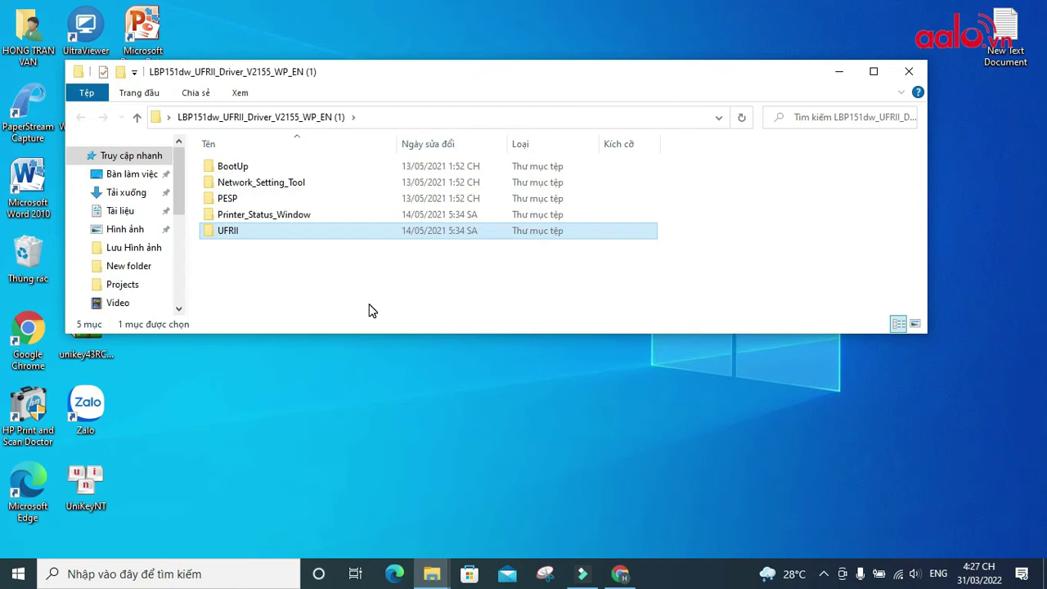
pyautogui.doubleClick(313, 187)
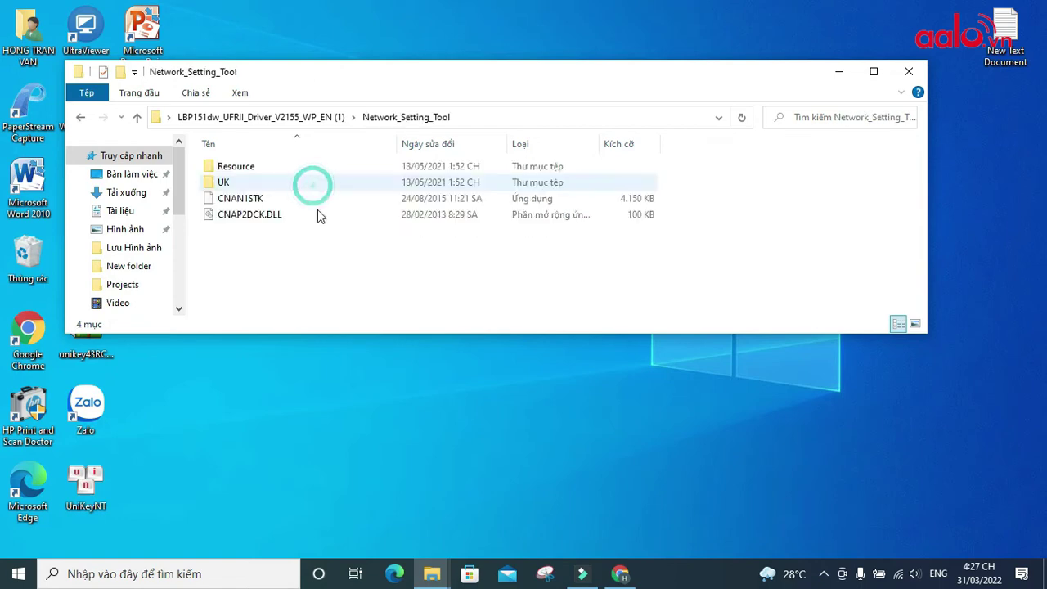
# Run CNAN1STK, choose Wireless LAN Connection with Easy Setup, and search for access points.
pyautogui.click(246, 197)
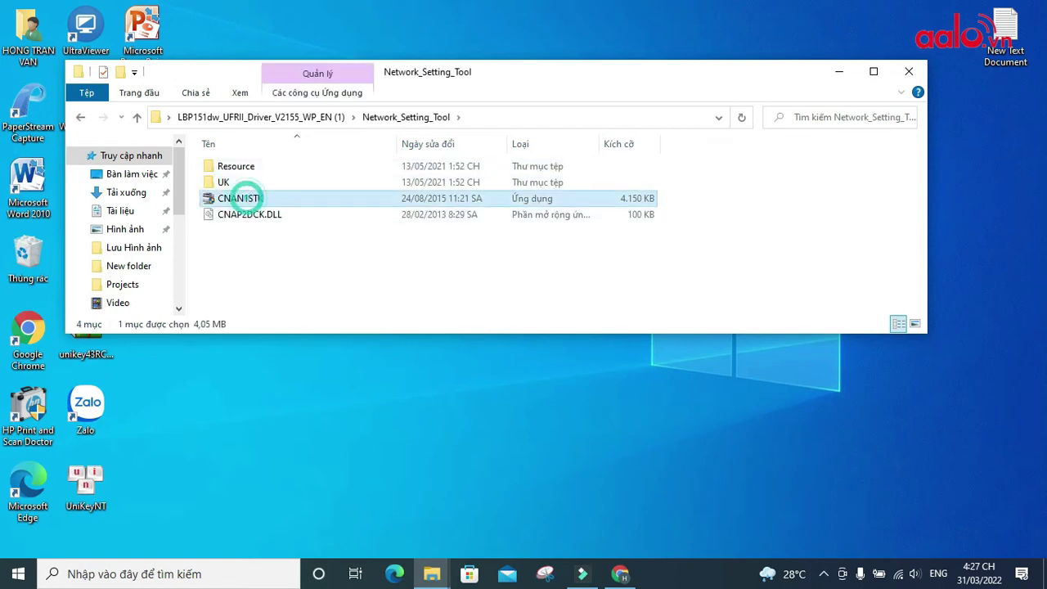
pyautogui.doubleClick(245, 198)
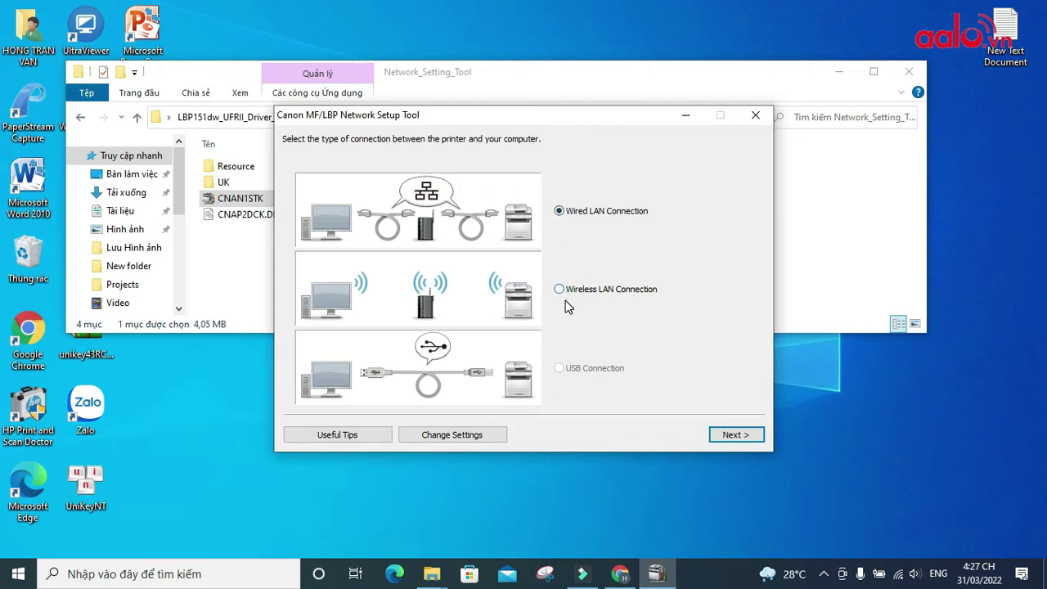
pyautogui.click(560, 290)
pyautogui.click(733, 435)
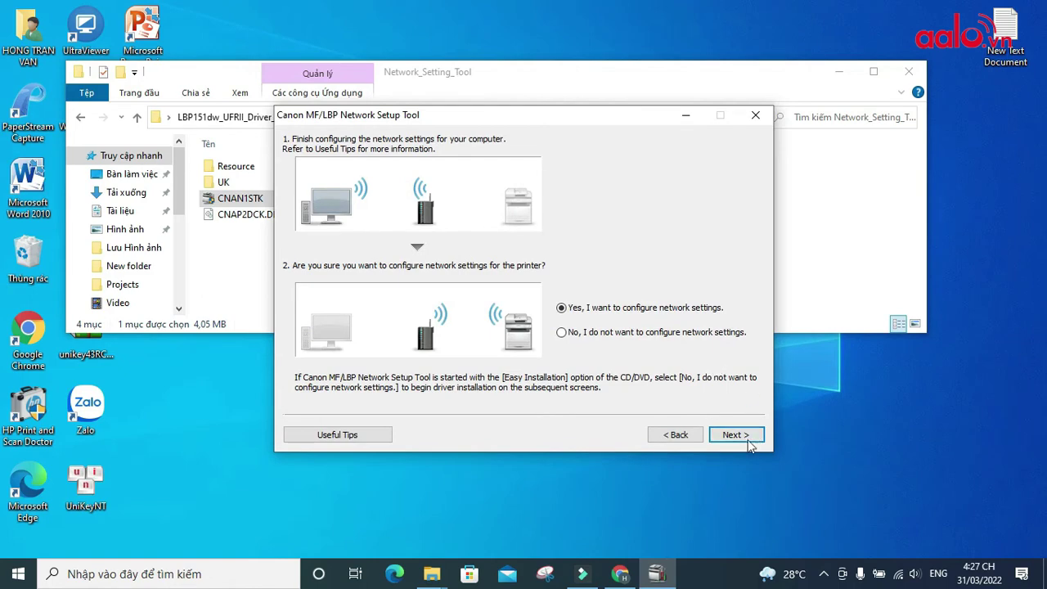
pyautogui.click(730, 433)
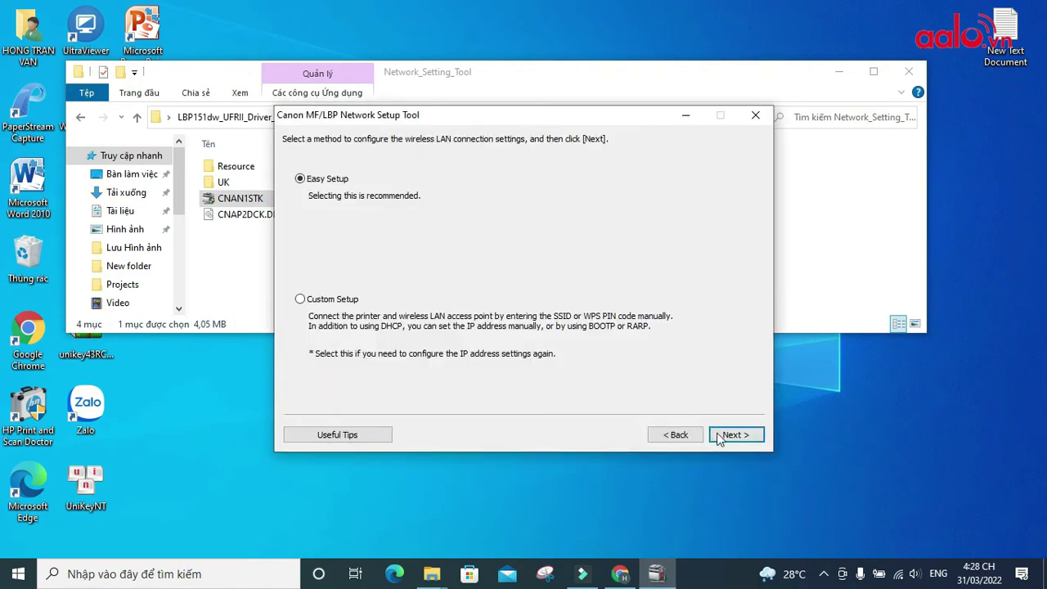
pyautogui.click(753, 439)
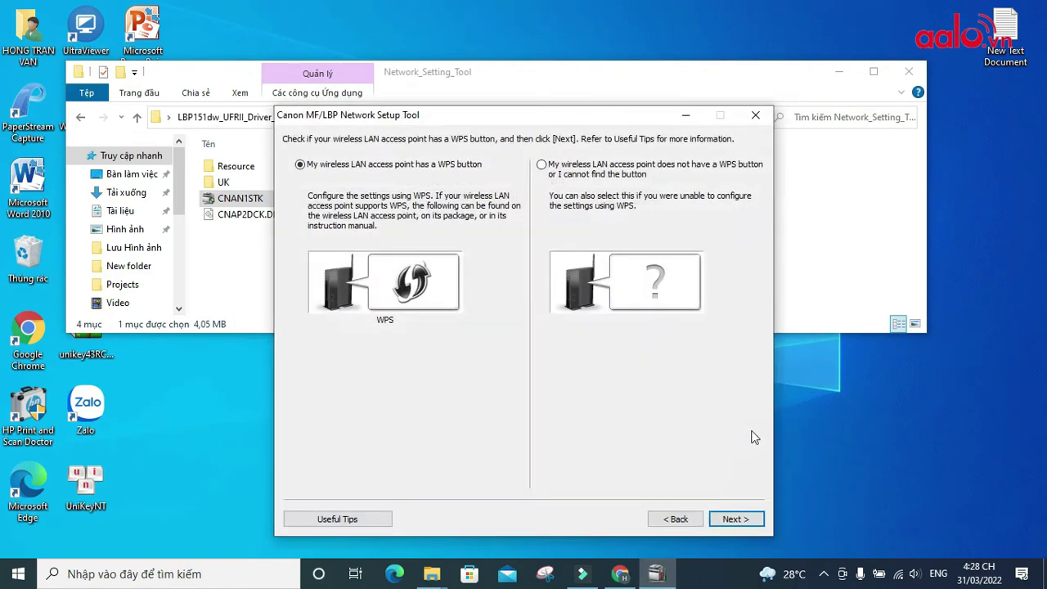
pyautogui.click(739, 519)
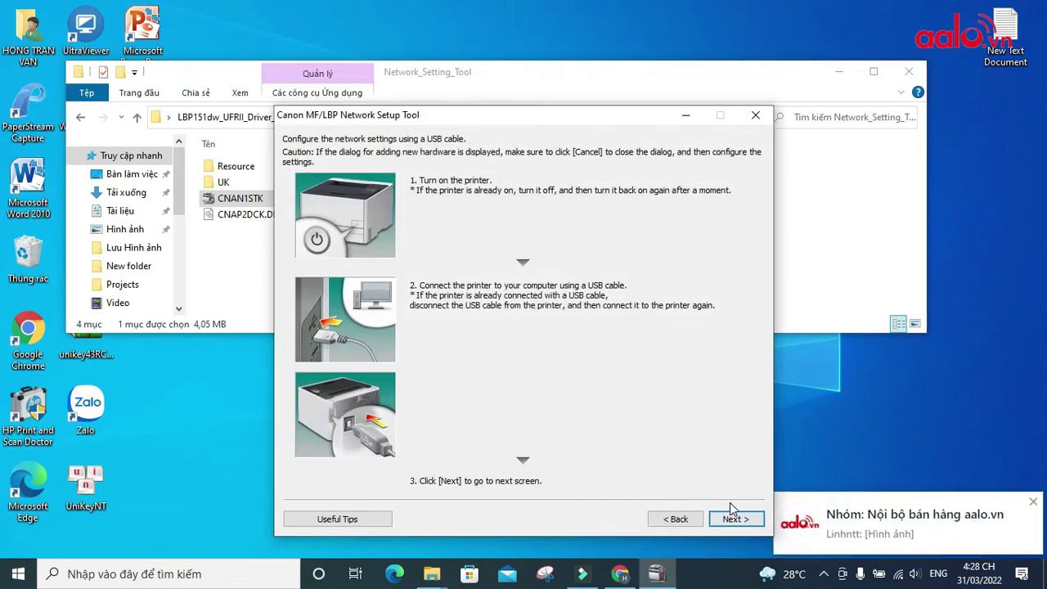
pyautogui.click(1033, 502)
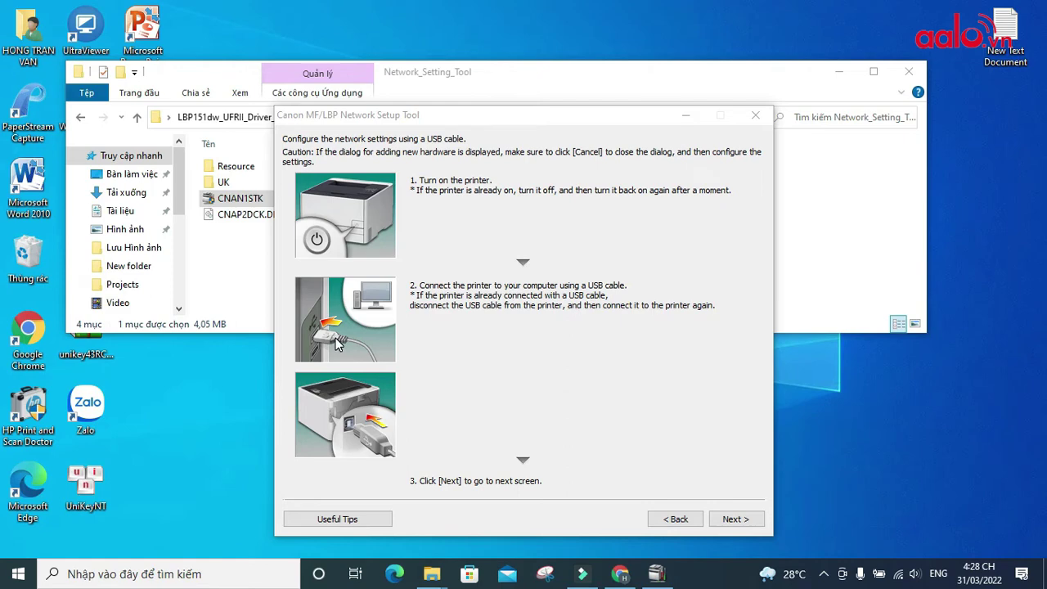
pyautogui.click(730, 520)
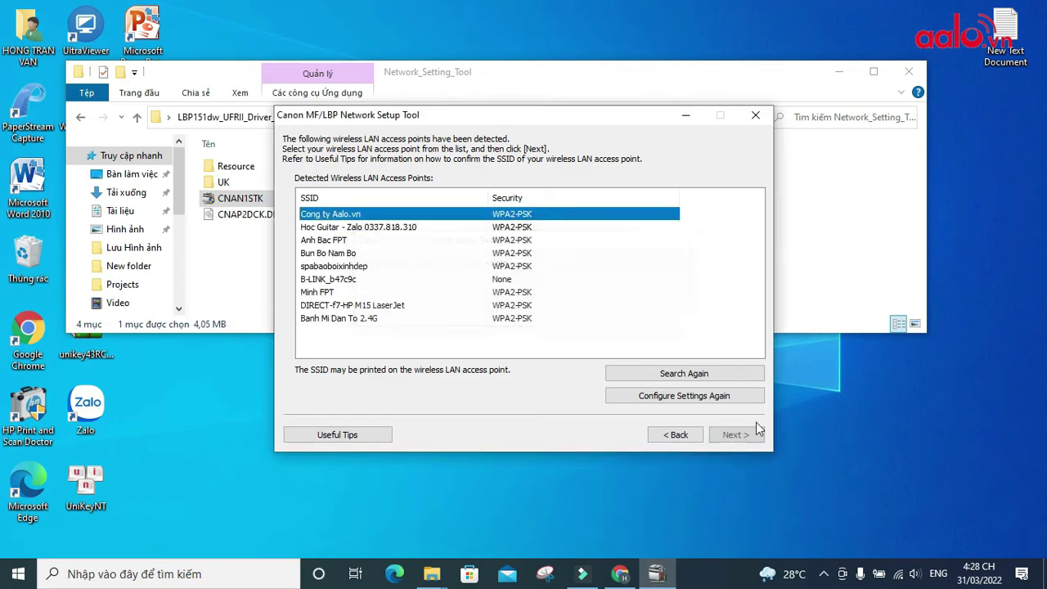
# Connect the printer to Cong ty Aalo.vn with the Wi-Fi network key, then exit the tool.
pyautogui.click(838, 72)
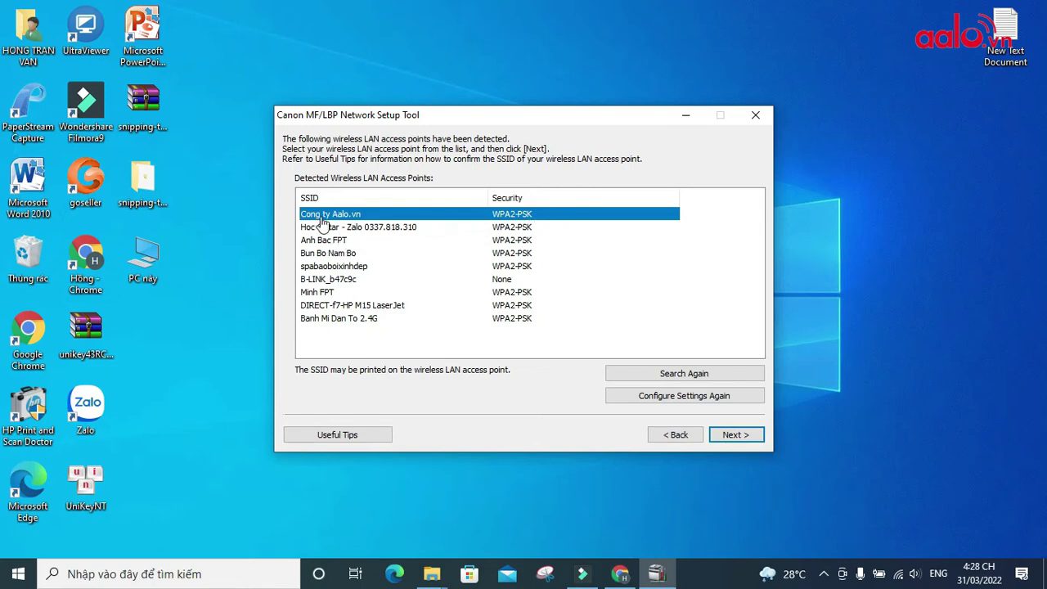
pyautogui.click(753, 437)
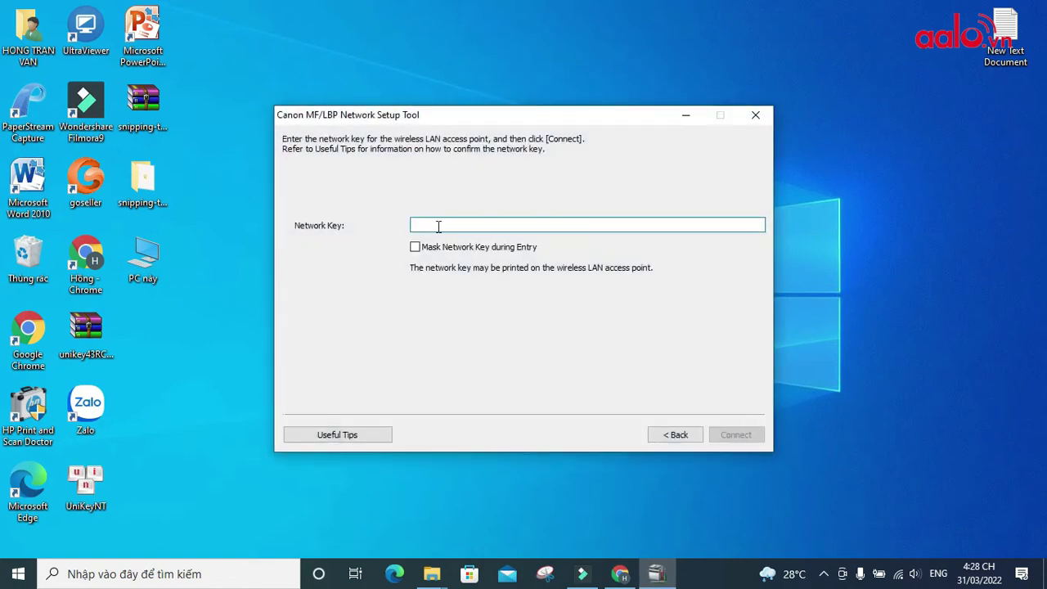
pyautogui.click(1034, 502)
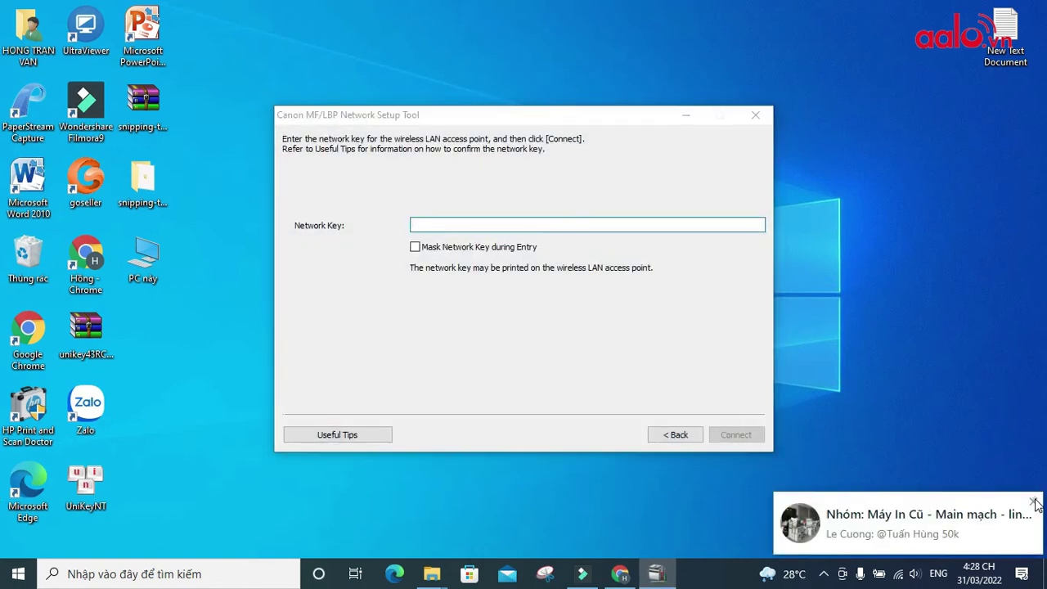
pyautogui.click(616, 227)
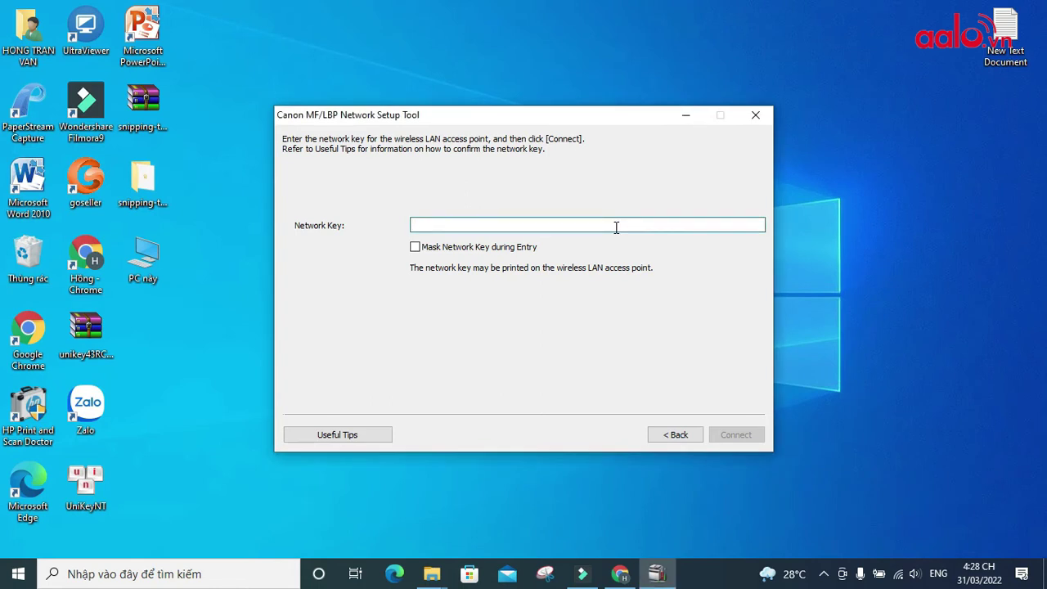
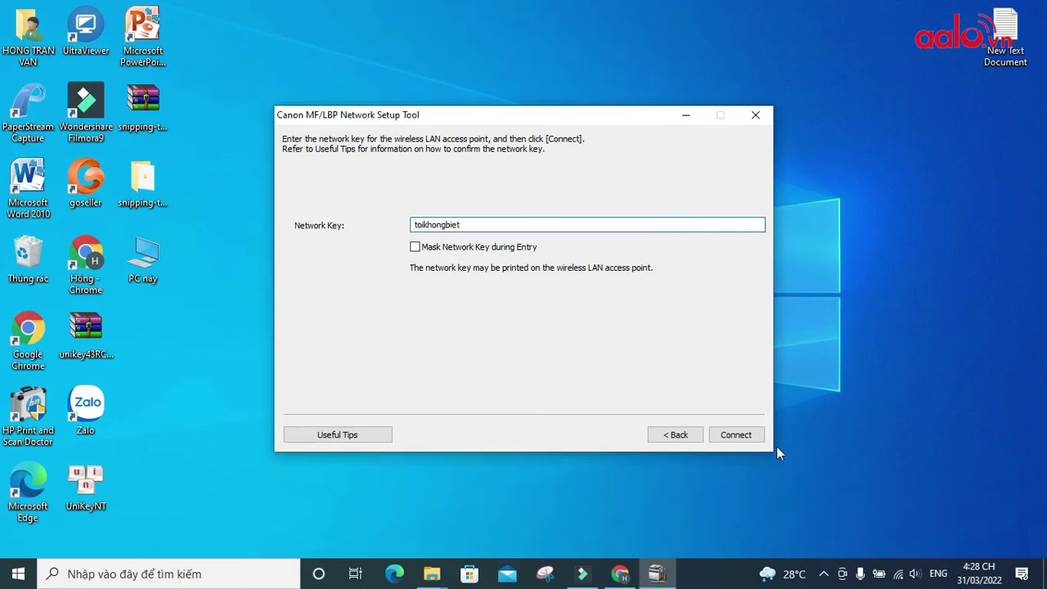
pyautogui.click(738, 436)
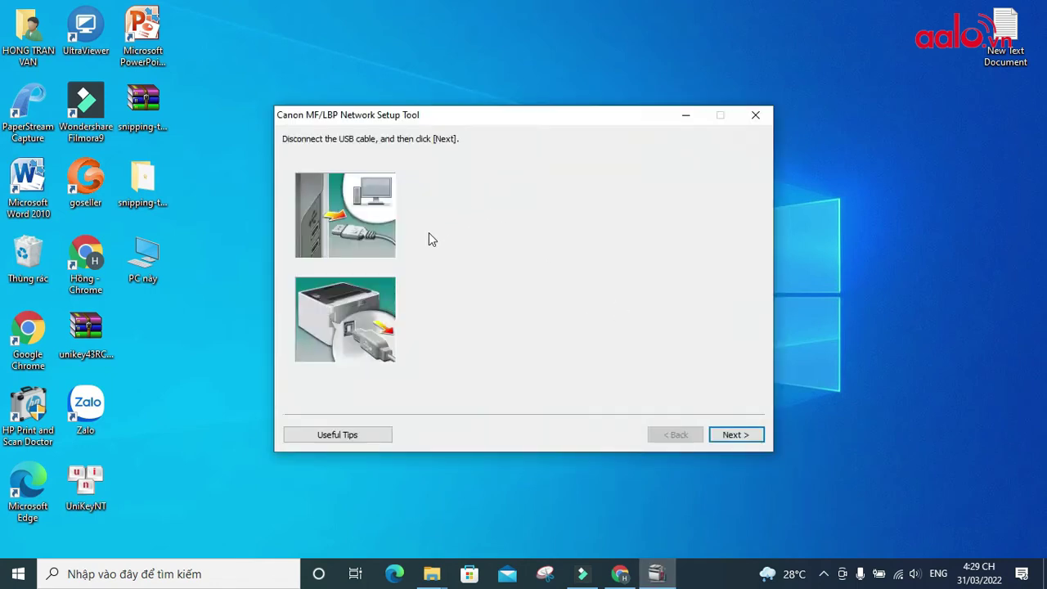
pyautogui.click(747, 435)
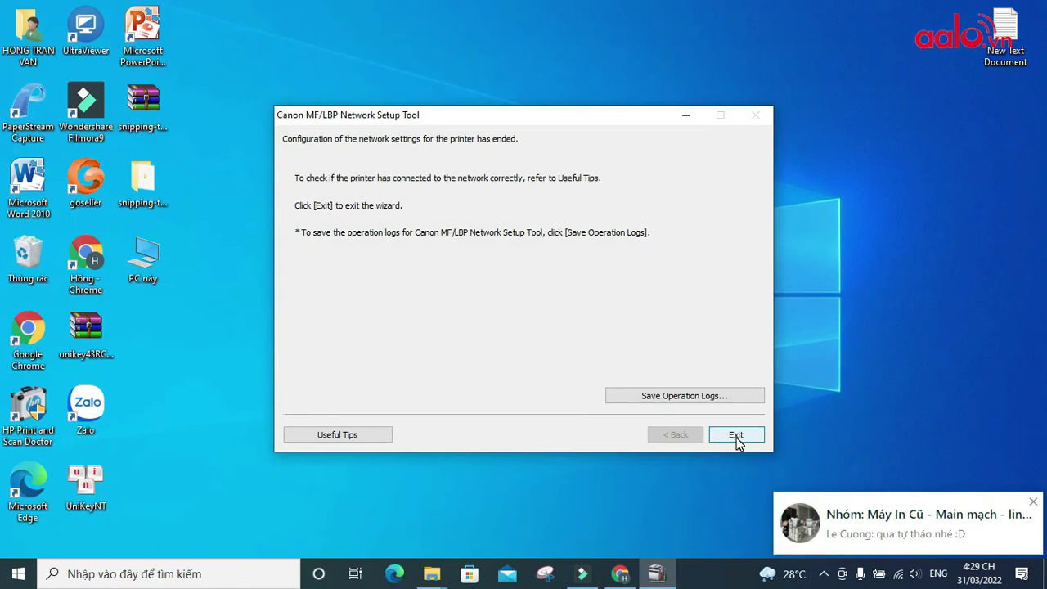
pyautogui.click(736, 435)
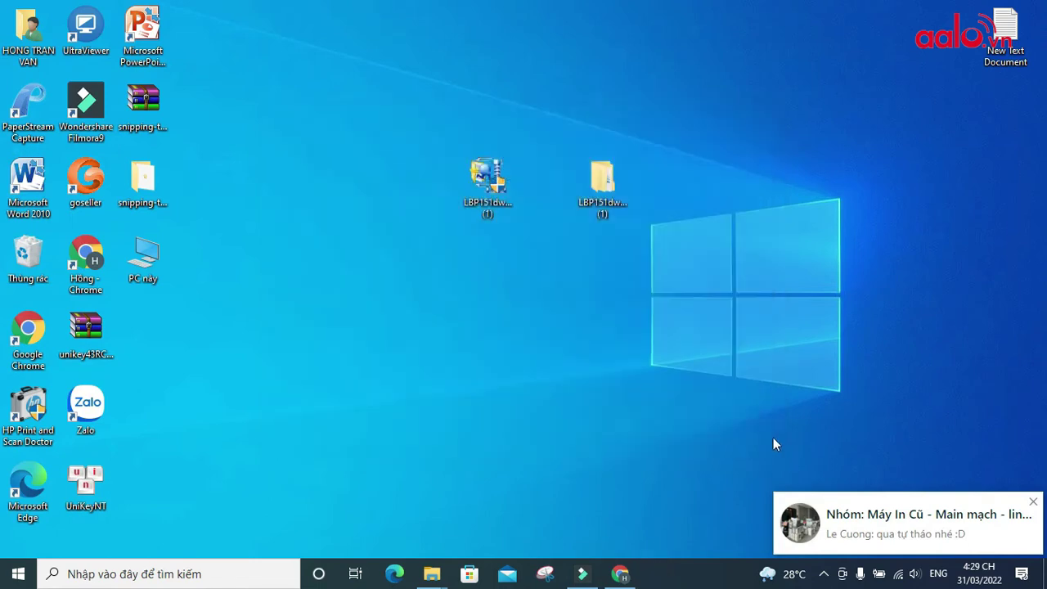
# Browse the desktop driver folder to UFRII\uk_eng\x64 and launch Setup.
pyautogui.click(1033, 501)
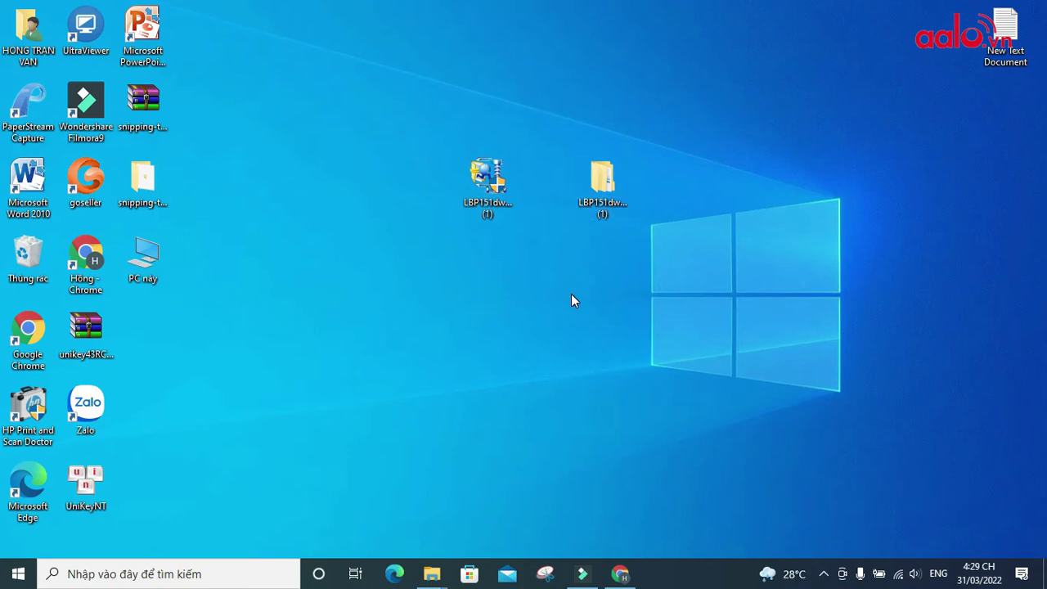
pyautogui.doubleClick(602, 180)
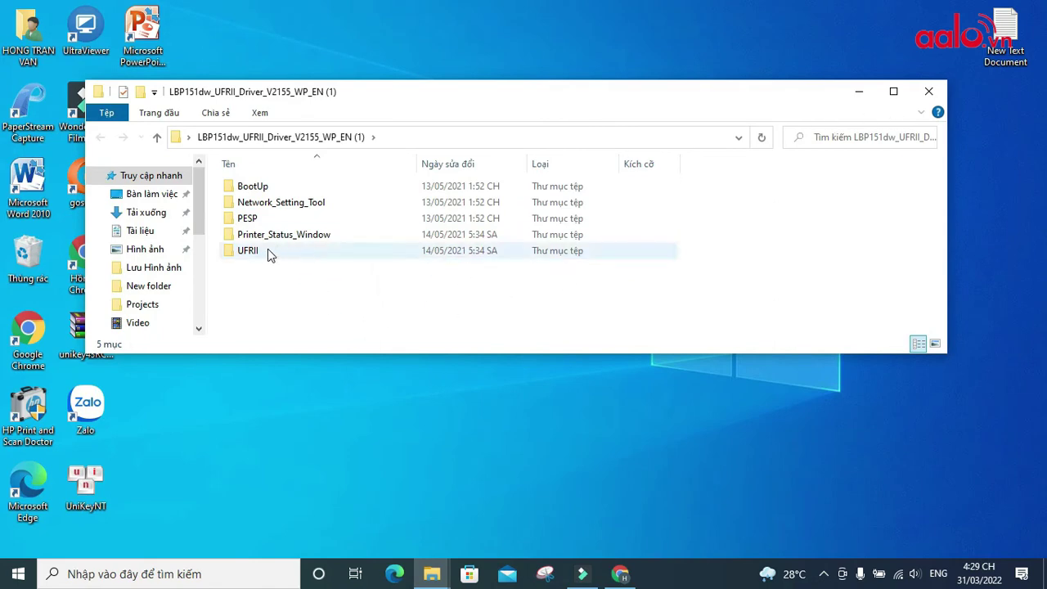
pyautogui.click(930, 92)
pyautogui.click(589, 235)
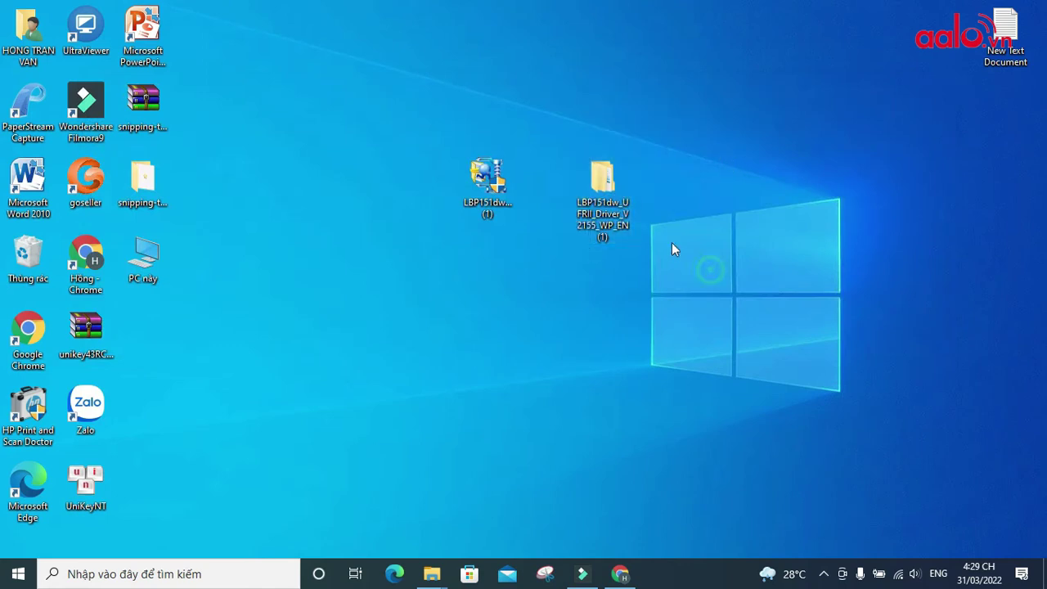
pyautogui.doubleClick(628, 211)
pyautogui.doubleClick(279, 273)
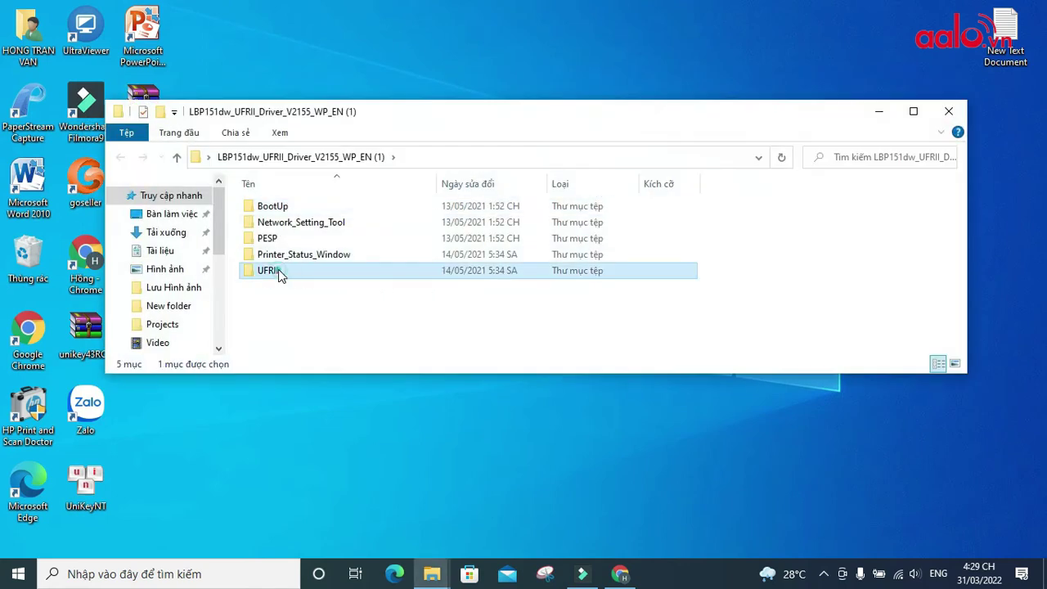
pyautogui.doubleClick(295, 209)
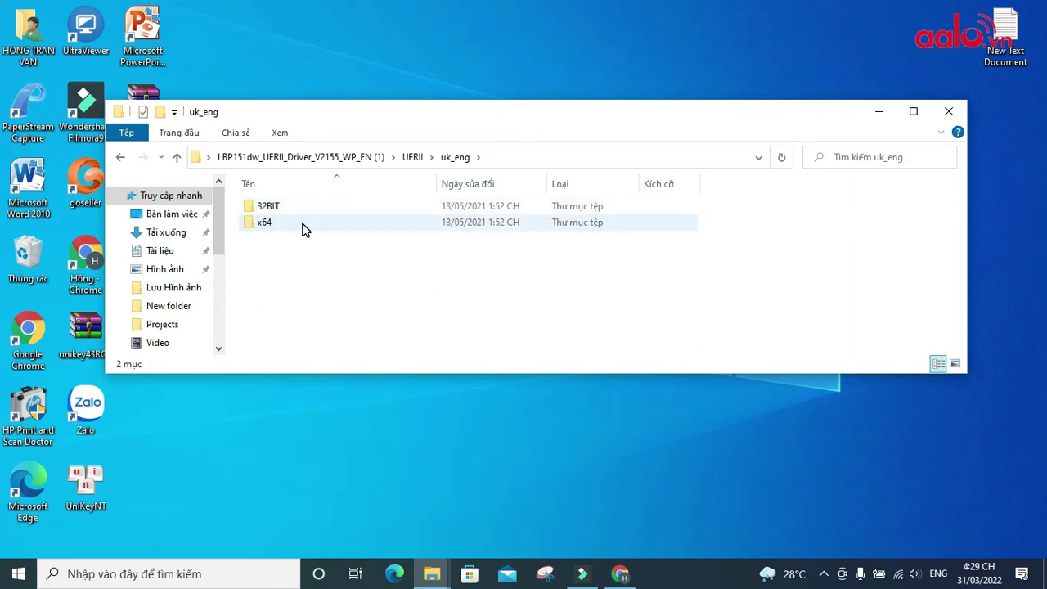
pyautogui.doubleClick(302, 230)
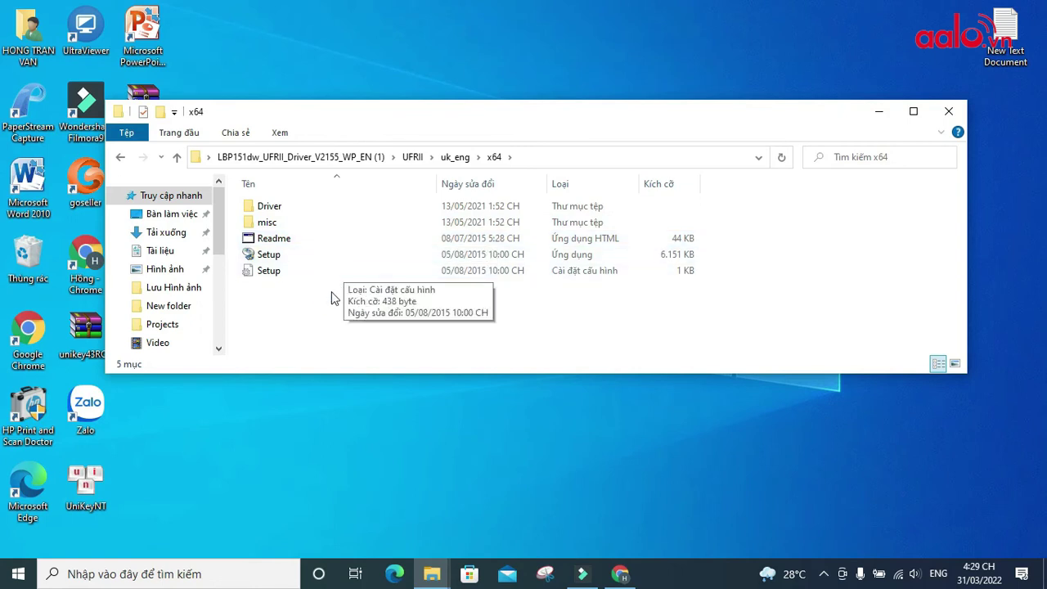
pyautogui.click(277, 260)
pyautogui.doubleClick(280, 260)
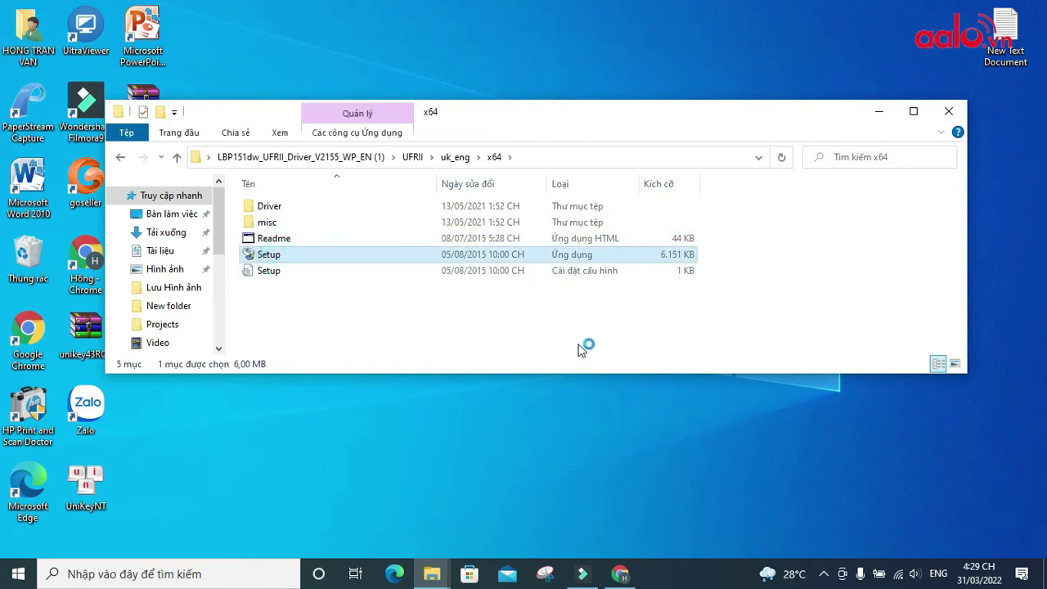
# Accept the UFRII LT Printer Driver licence agreement.
pyautogui.click(878, 112)
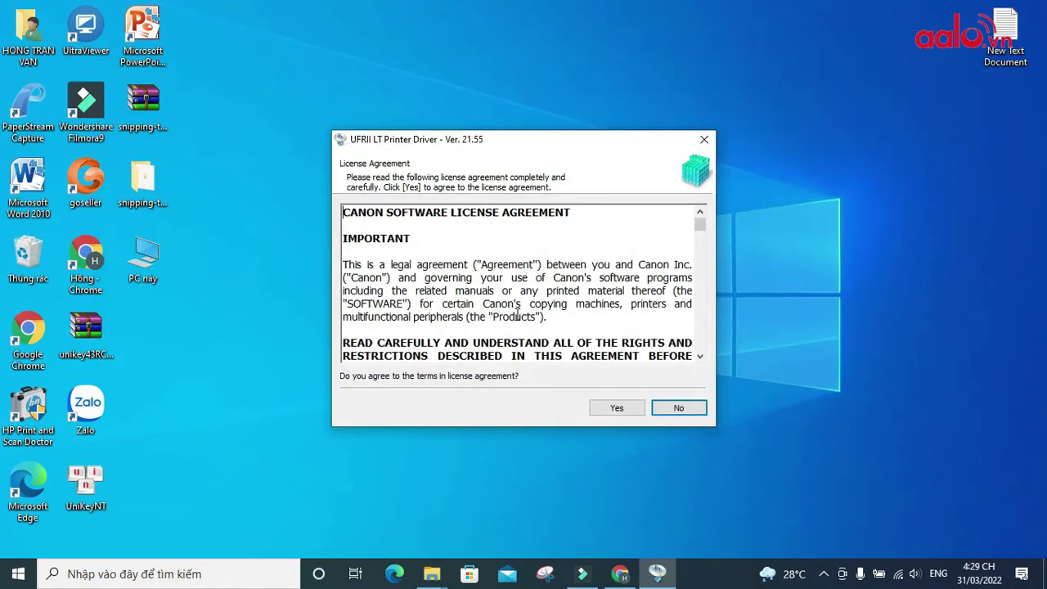
pyautogui.scroll(-5, 517, 316)
pyautogui.scroll(5, 625, 315)
pyautogui.click(624, 412)
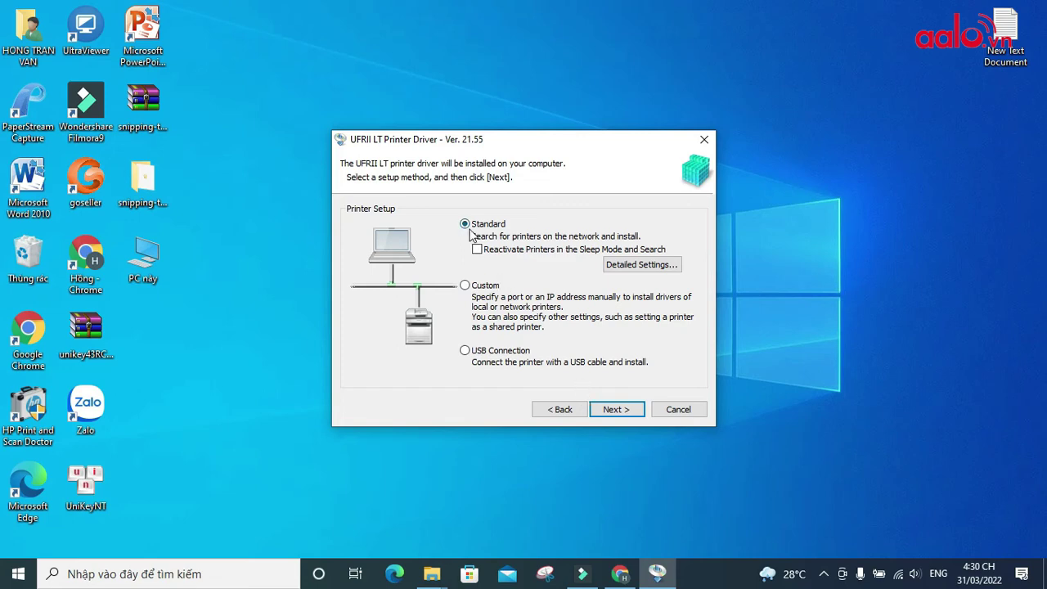
# Choose the Standard network setup method and start searching for network printers.
pyautogui.click(468, 287)
pyautogui.click(466, 351)
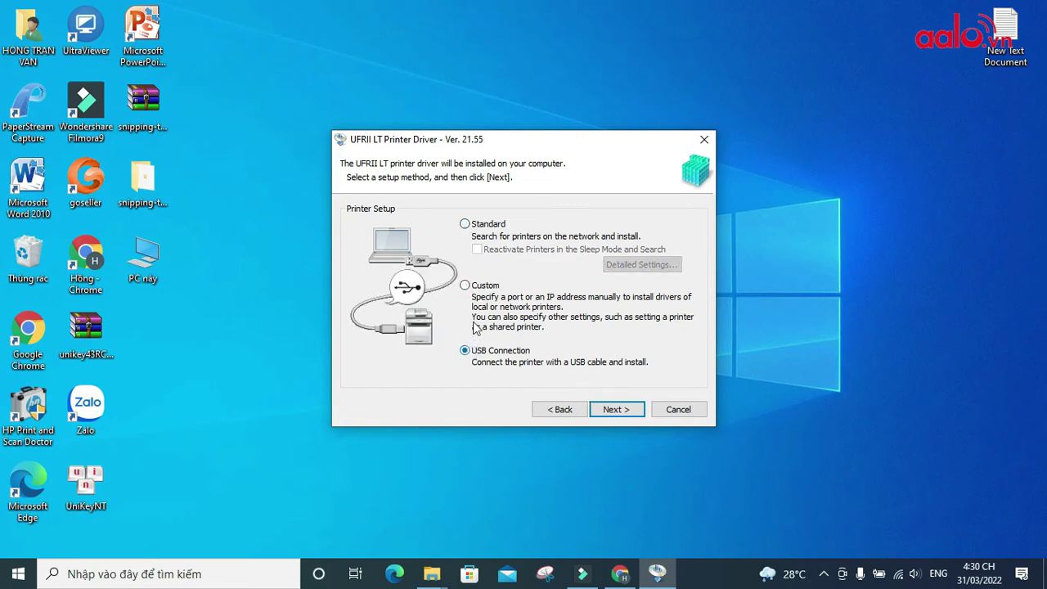
pyautogui.click(465, 225)
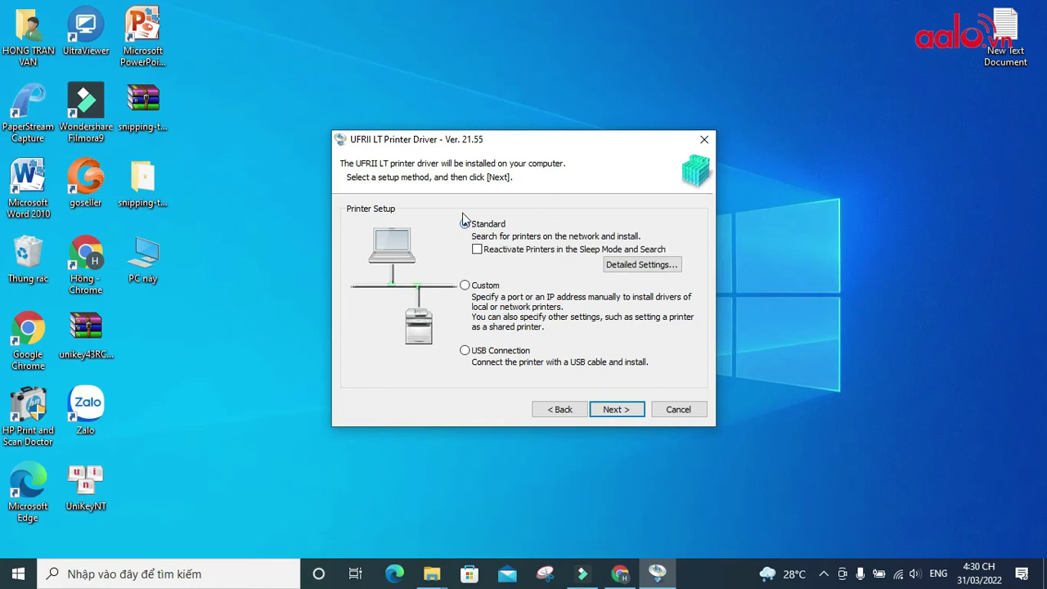
pyautogui.click(474, 290)
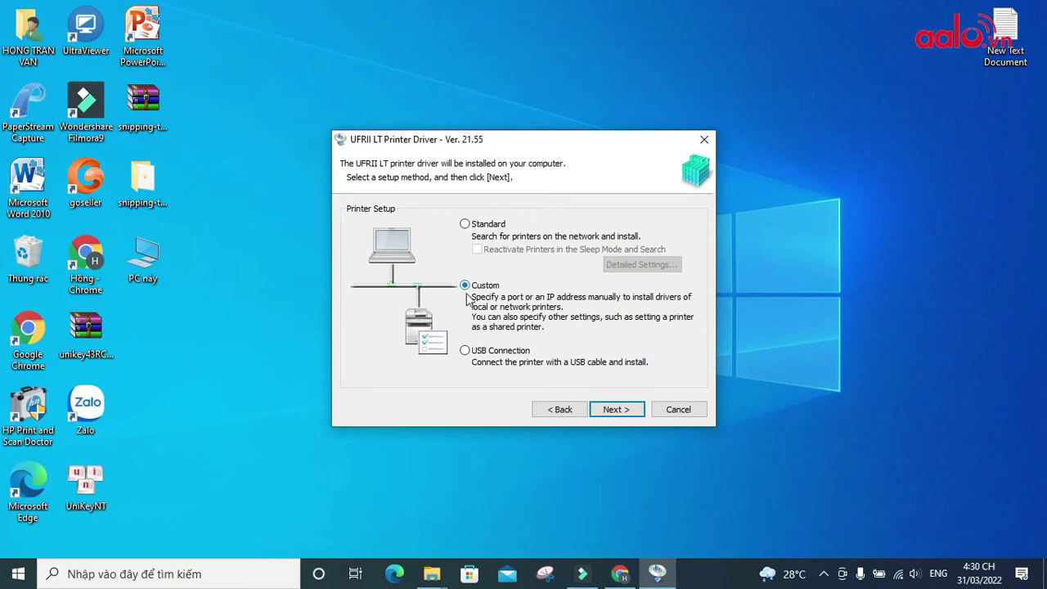
pyautogui.click(464, 351)
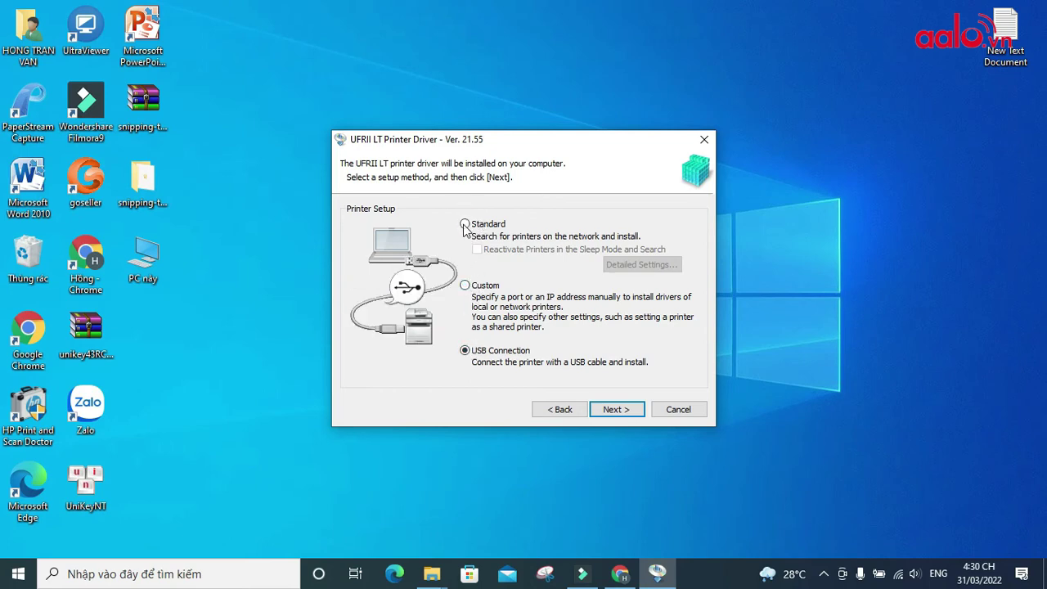
pyautogui.click(465, 226)
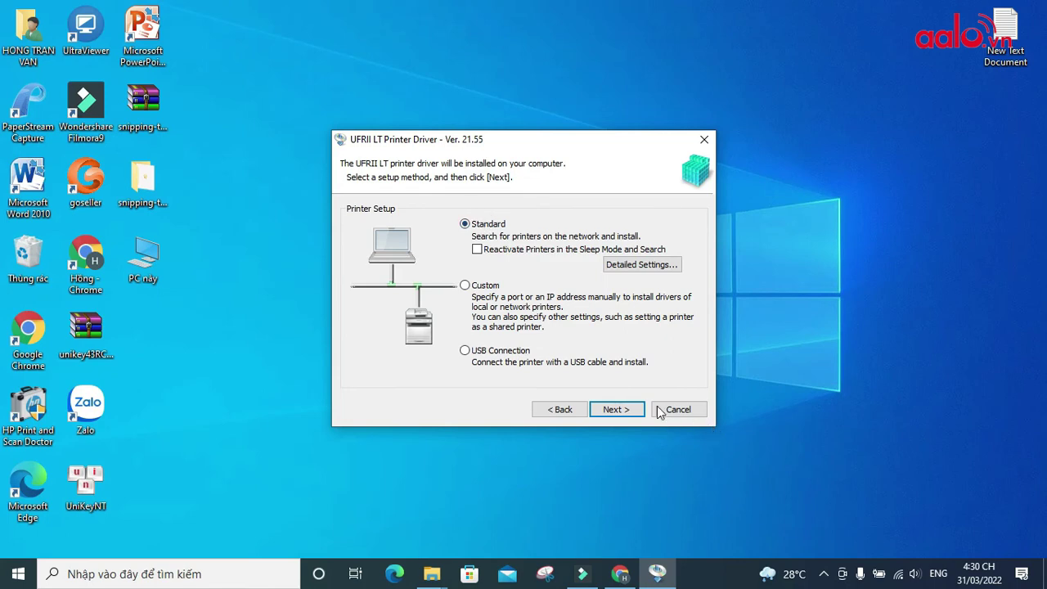
pyautogui.click(615, 409)
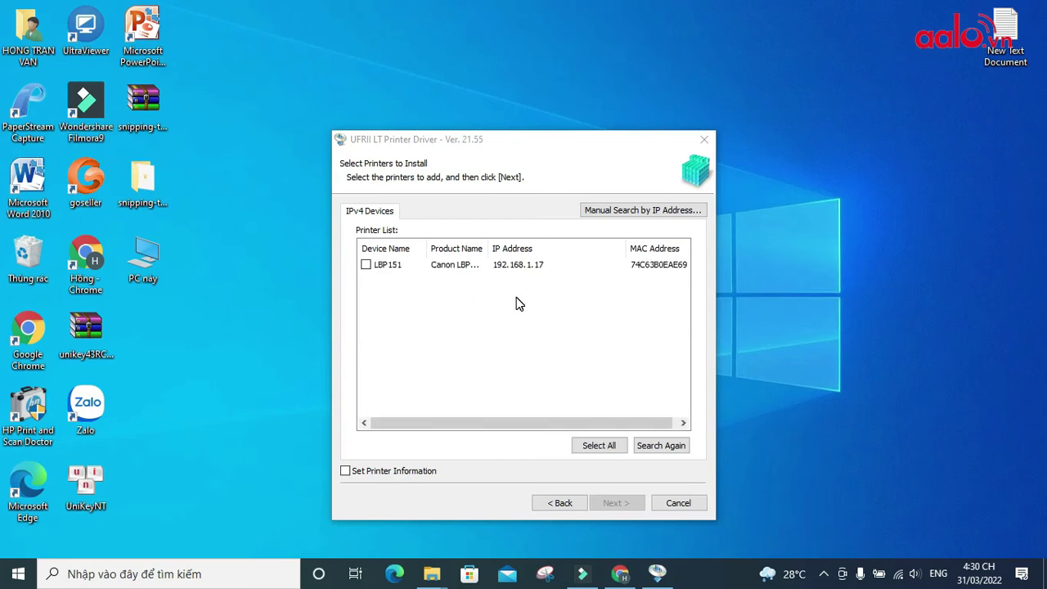
# Tick the LBP151 printer at 192.168.1.17 for installation and continue.
pyautogui.click(386, 268)
pyautogui.click(365, 265)
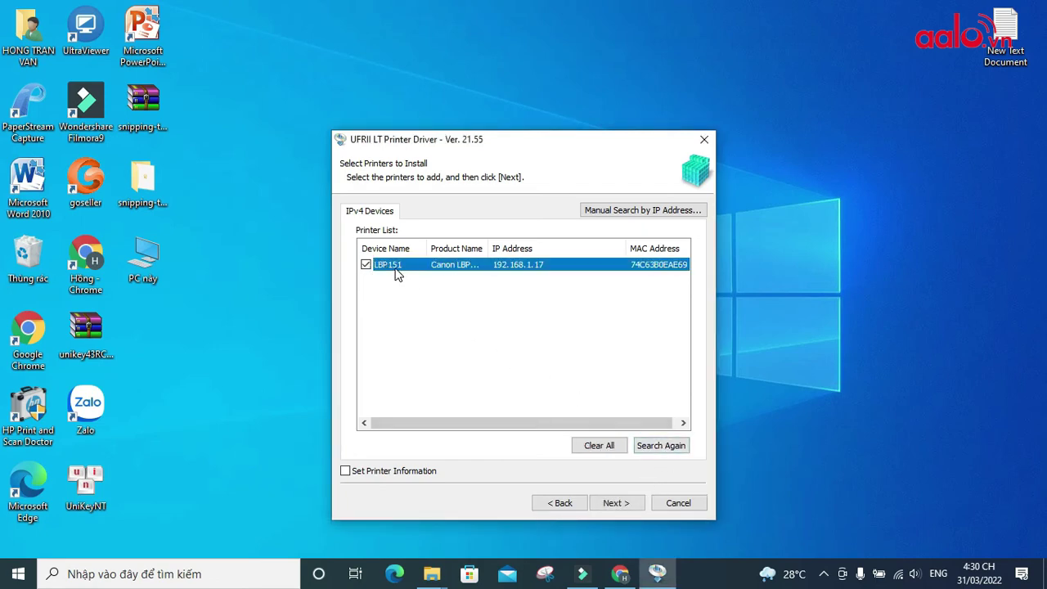
pyautogui.click(640, 505)
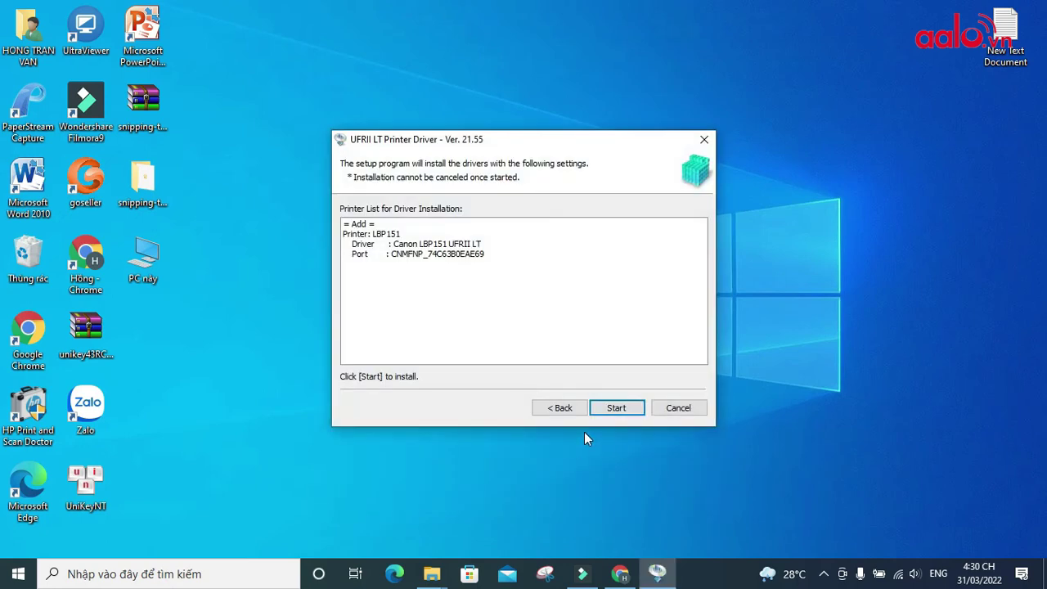
# Install the Canon LBP151 UFRII LT driver and exit the finished installer wizard.
pyautogui.click(626, 411)
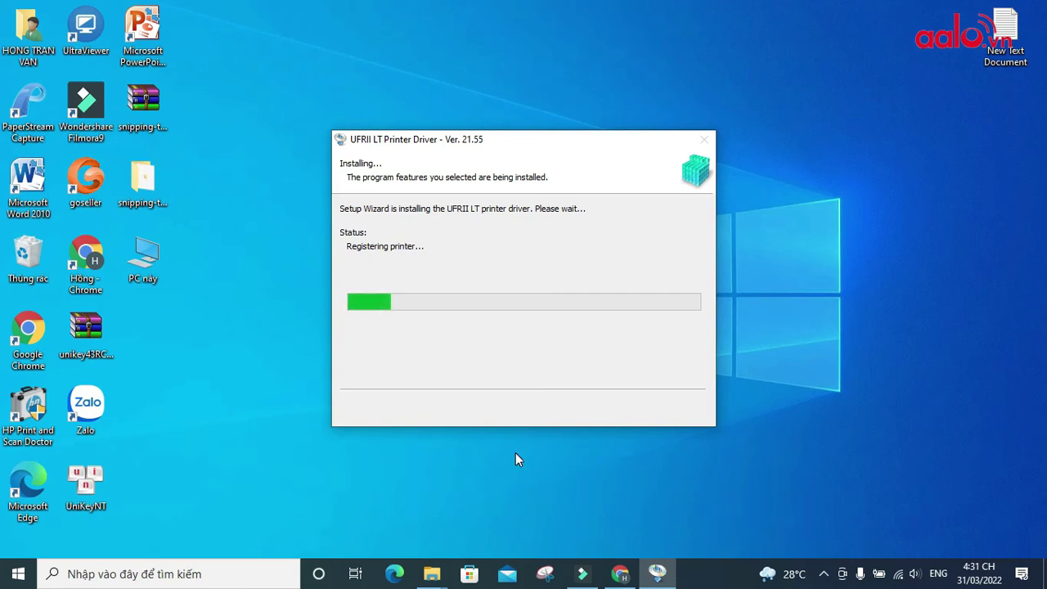
pyautogui.click(823, 573)
pyautogui.click(903, 320)
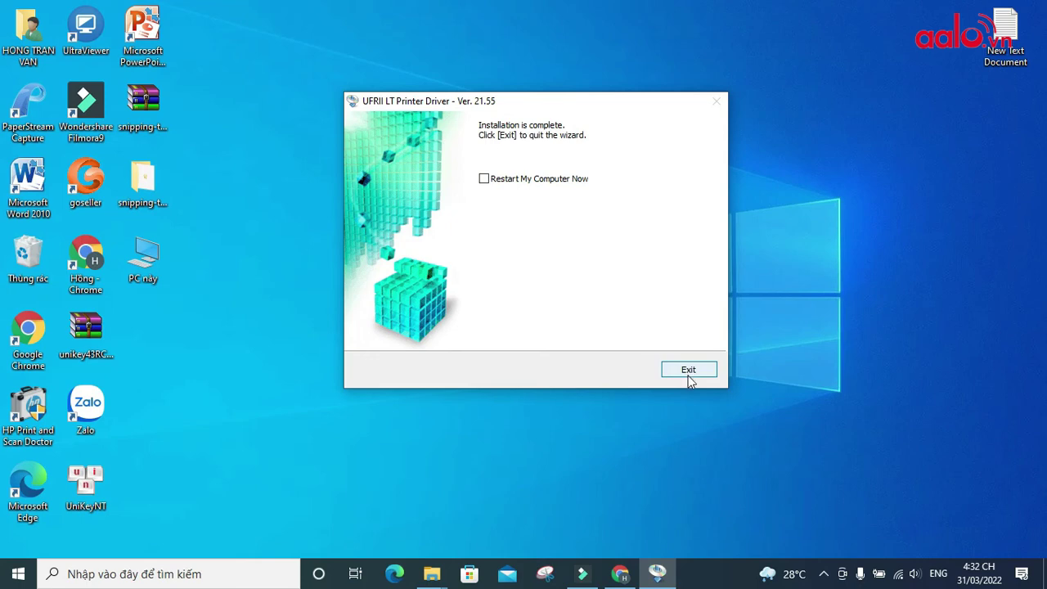
pyautogui.click(686, 371)
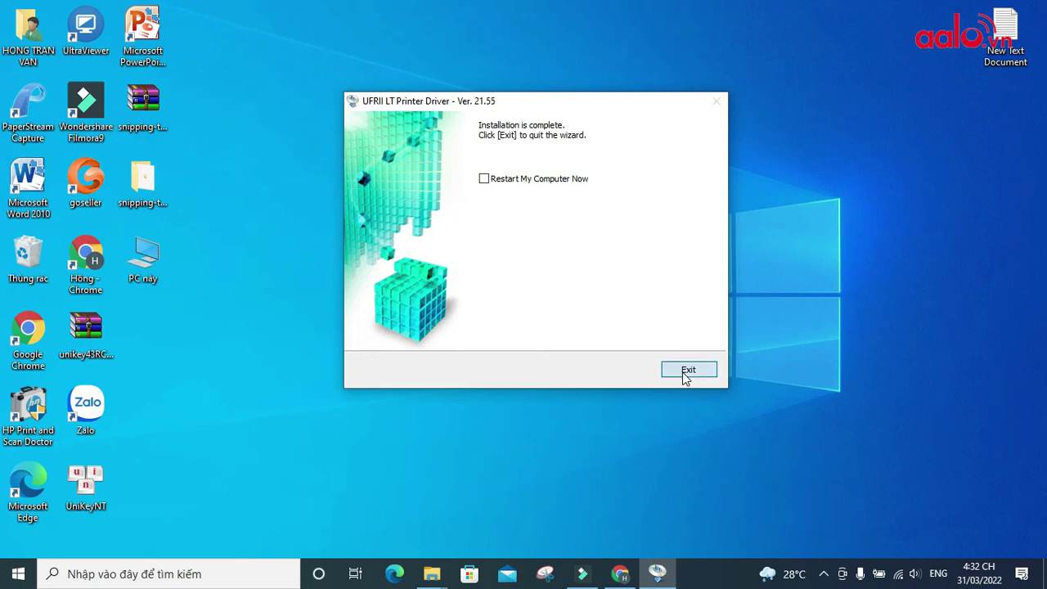
pyautogui.rightClick(783, 159)
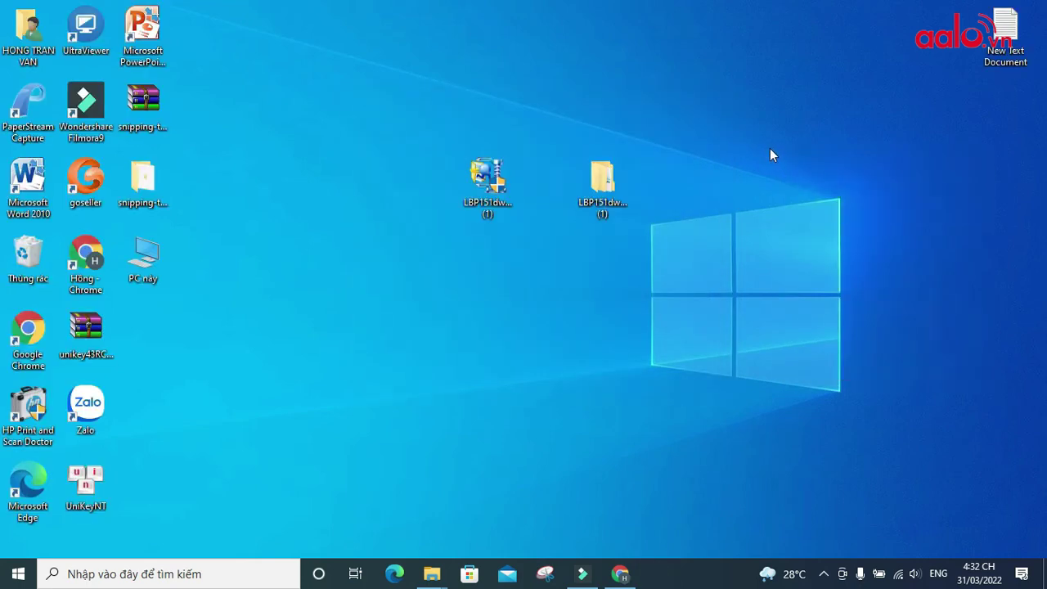
# Refresh the desktop twice from its context menu.
pyautogui.rightClick(770, 148)
pyautogui.click(808, 194)
pyautogui.rightClick(760, 136)
pyautogui.click(803, 183)
# Go to Settings > Devices > Devices and printers and select Canon LBP151 (Copy 1) to view its status.
pyautogui.click(18, 573)
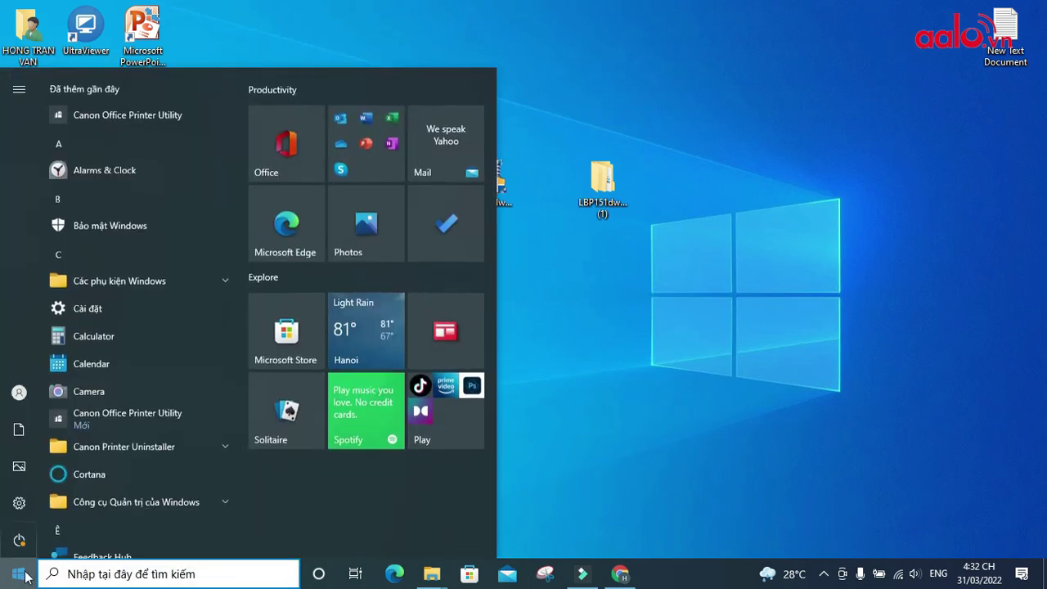
pyautogui.click(29, 502)
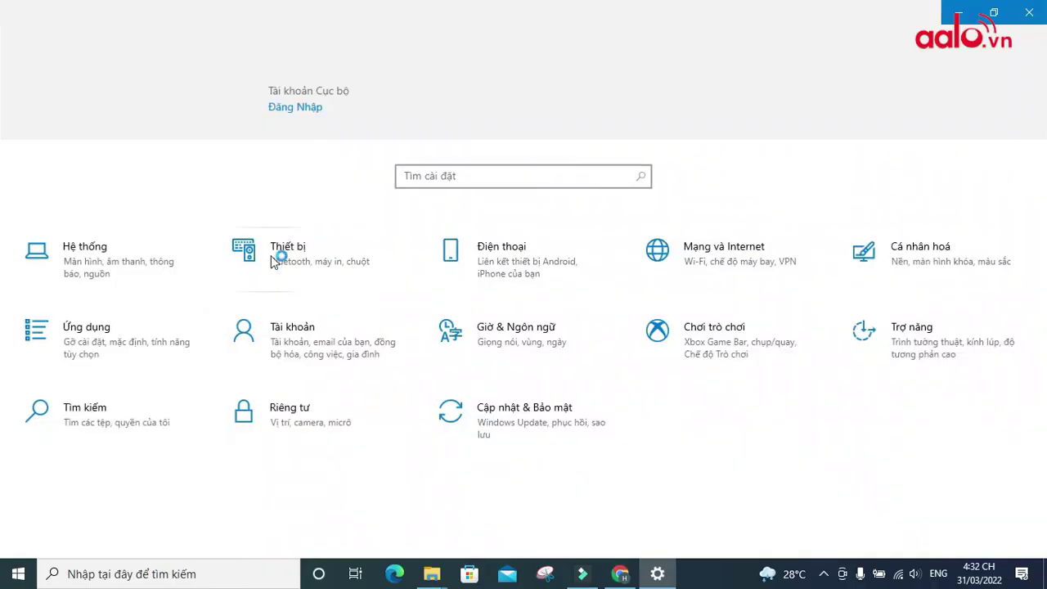
pyautogui.click(368, 262)
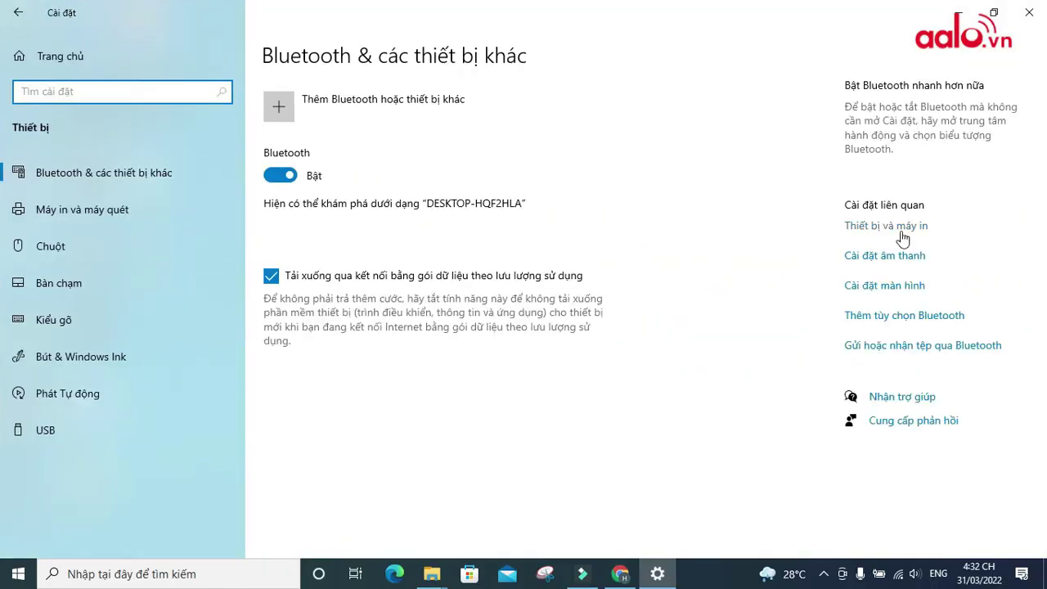
pyautogui.click(891, 234)
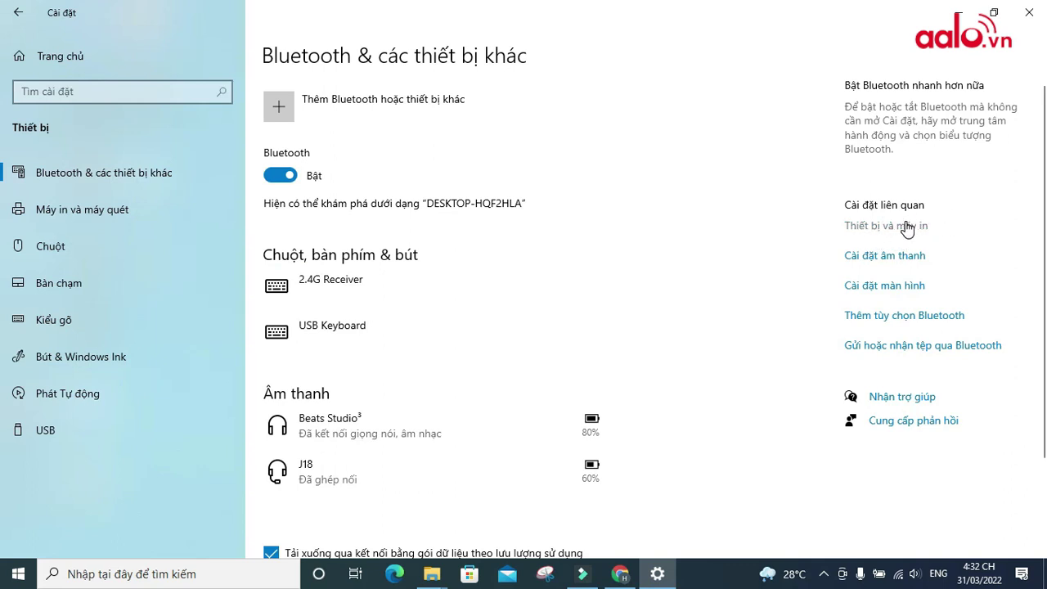
pyautogui.click(905, 228)
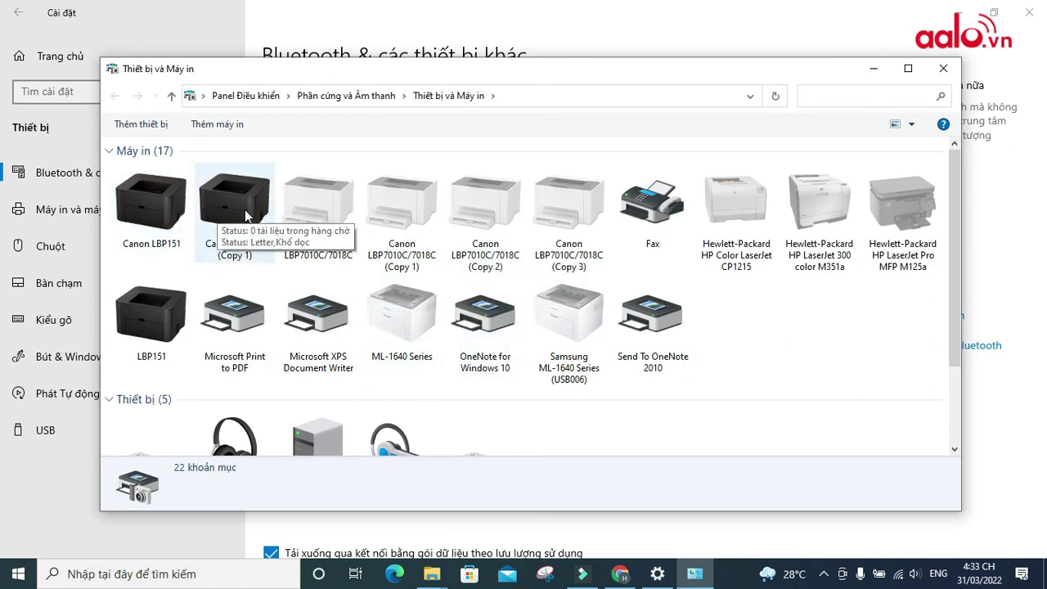
pyautogui.click(154, 227)
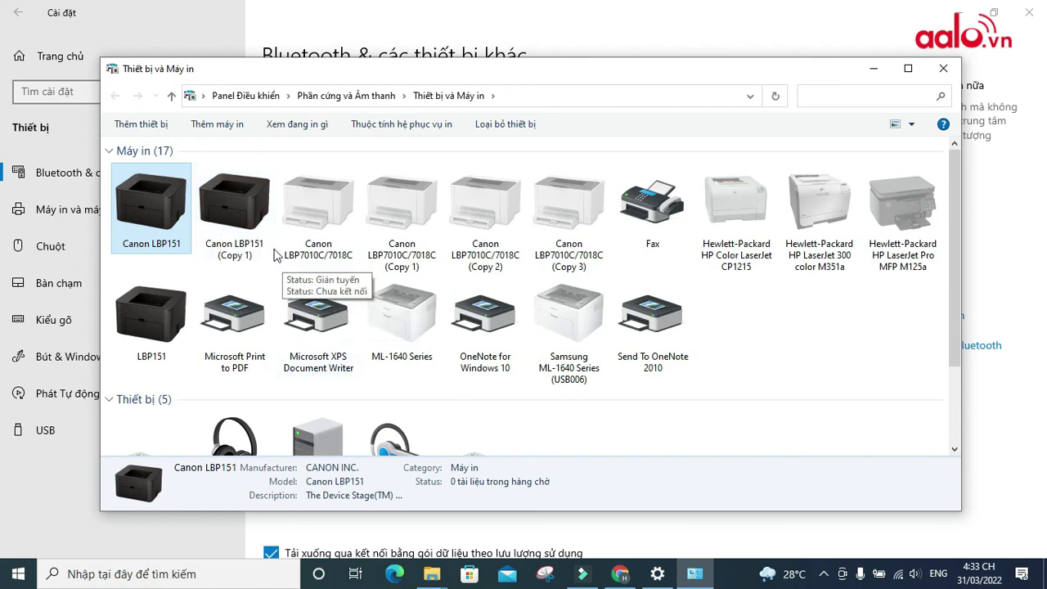
pyautogui.click(253, 210)
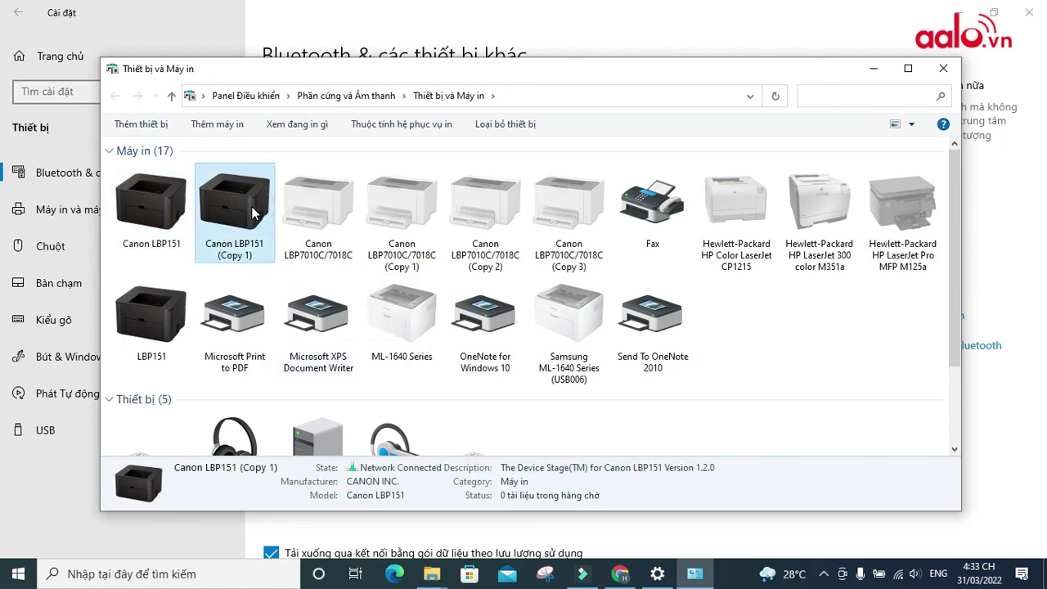